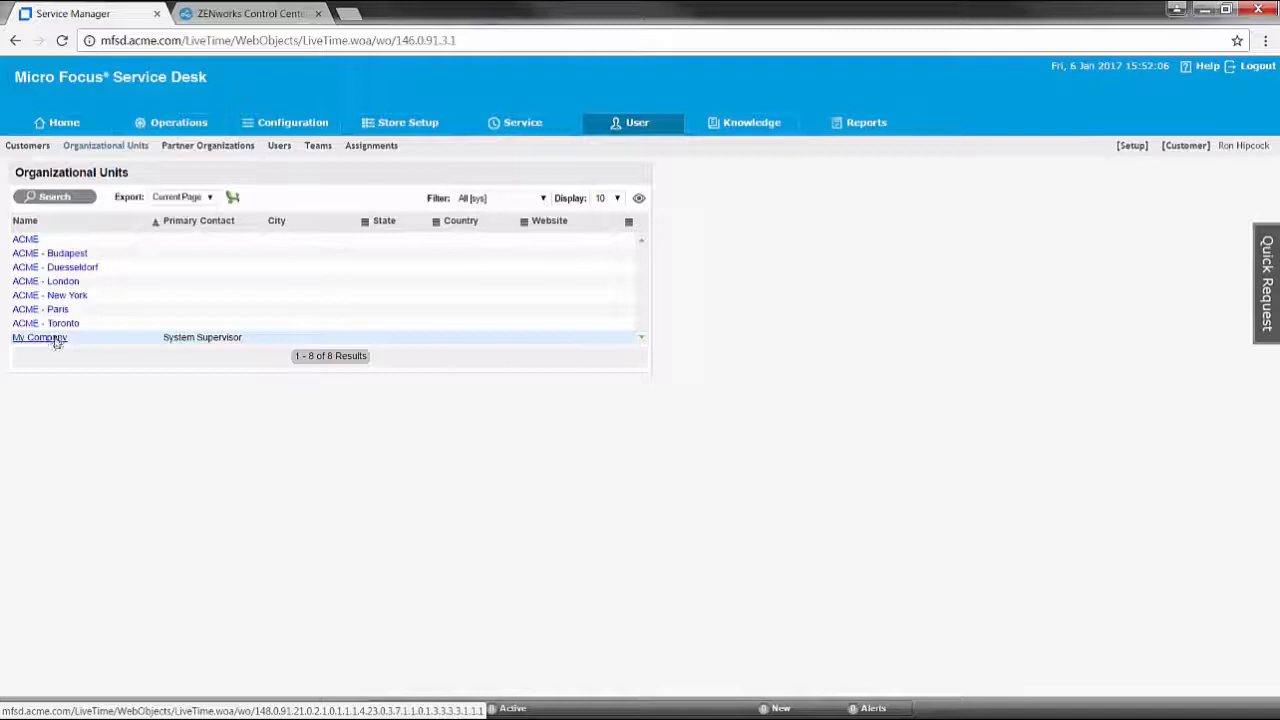
# Open the Configuration Items list, which shows Service Desk item 100002
pyautogui.click(285, 125)
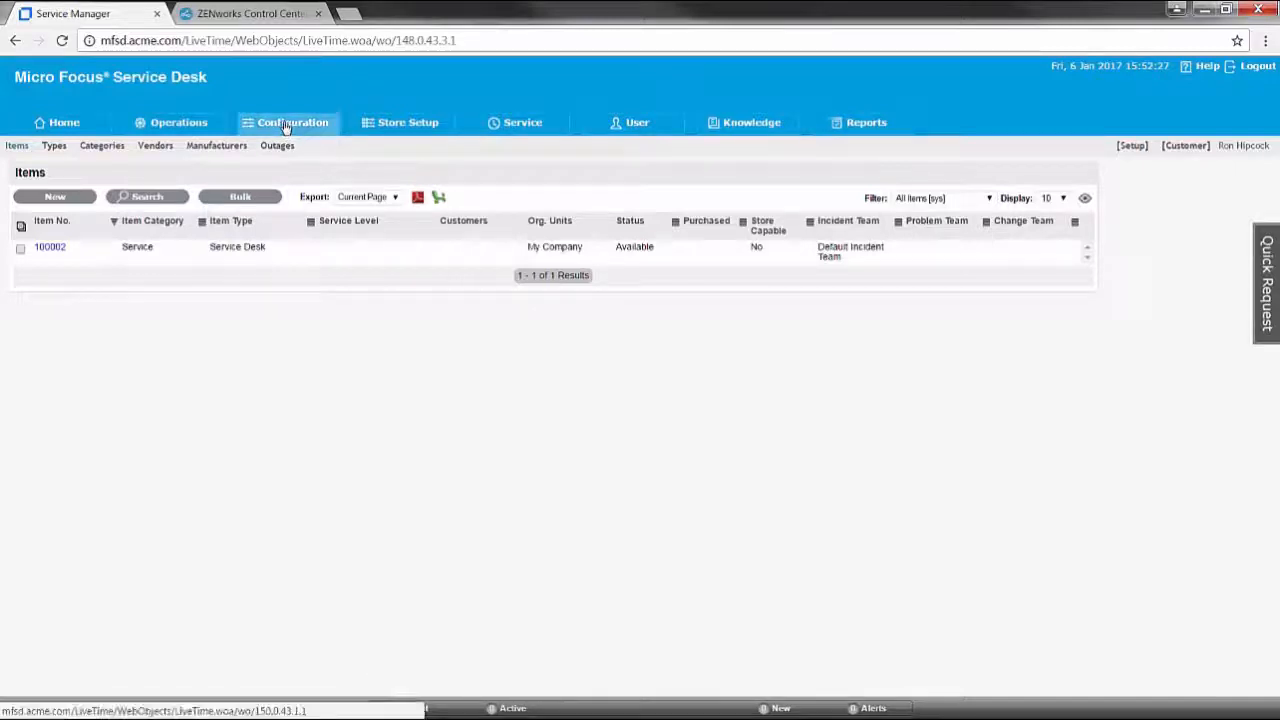
# Edit item 100002 and change its number to Service Desk
pyautogui.click(52, 247)
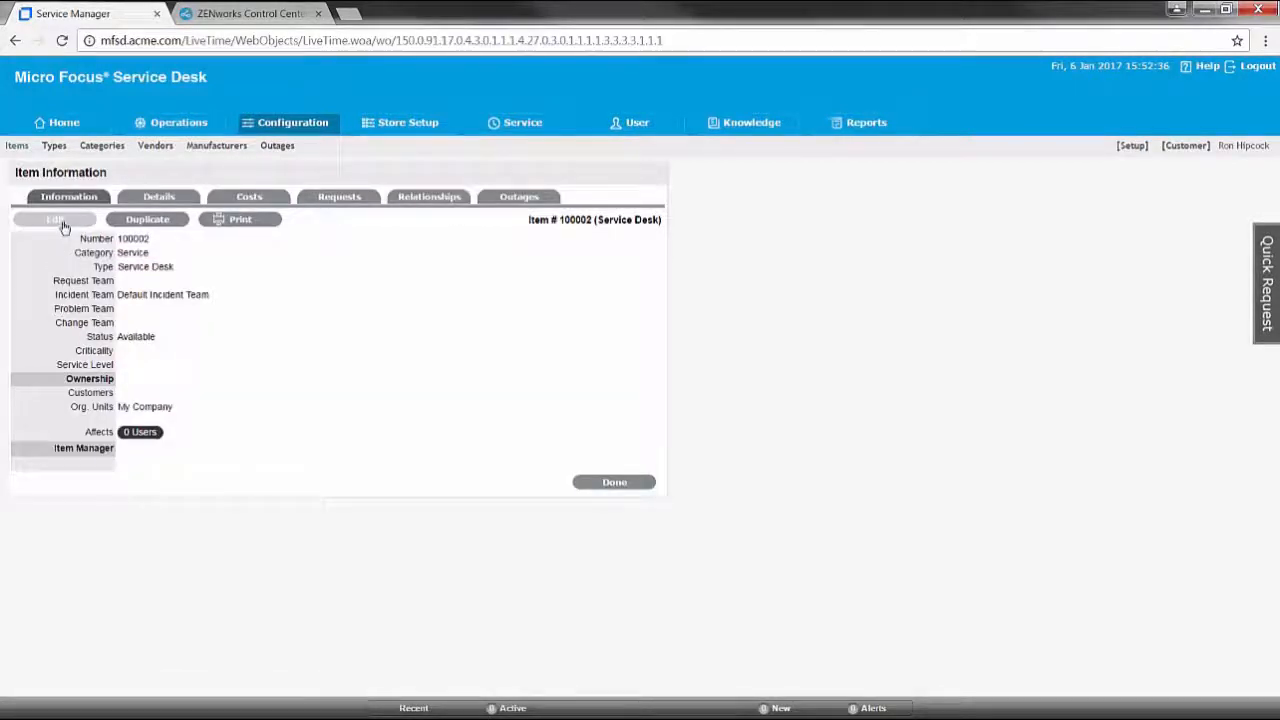
pyautogui.click(60, 222)
pyautogui.hotkey('ctrl', 'a')
pyautogui.press('BackSpace')
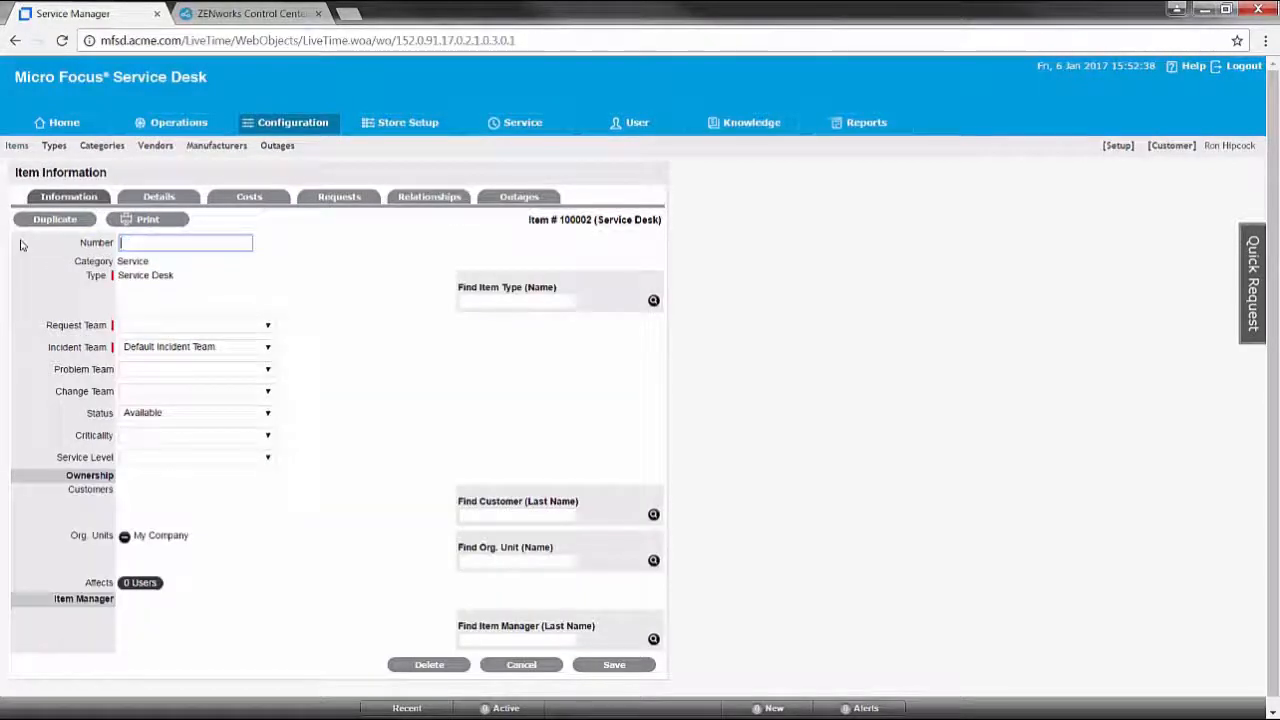
pyautogui.write('Service Desk')
pyautogui.press('Down')
pyautogui.press('Return')
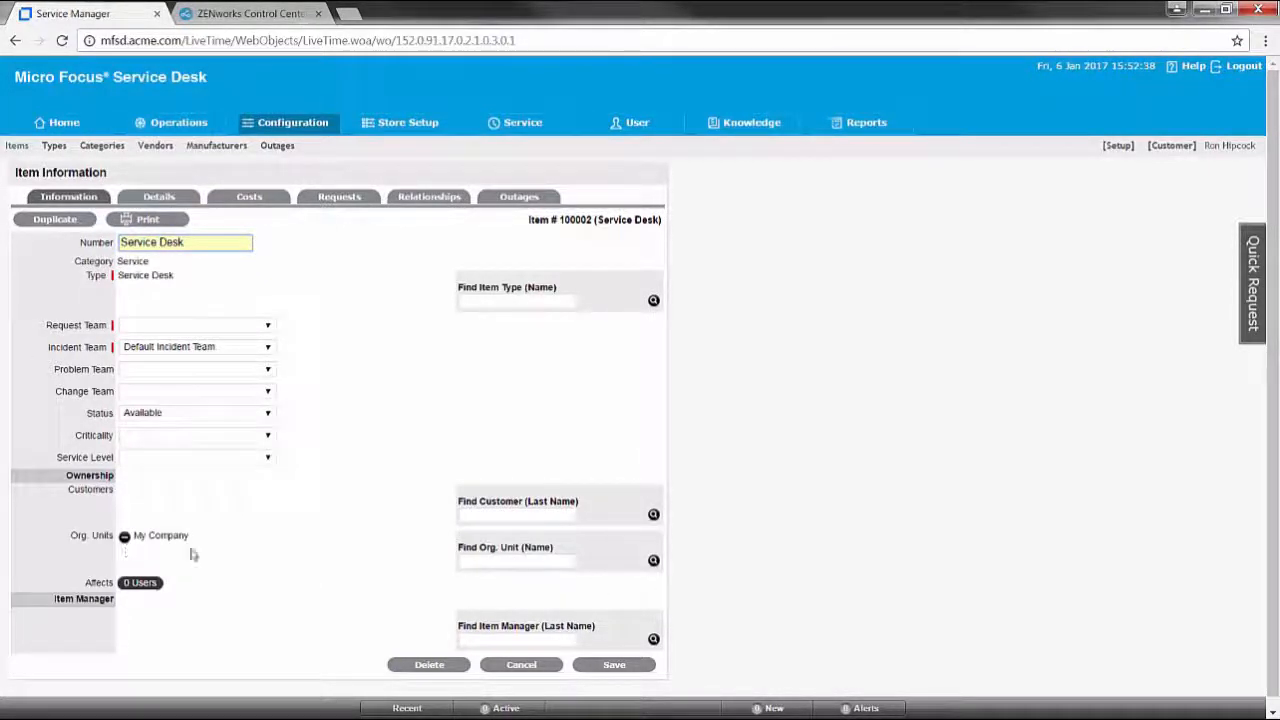
# Replace owning org unit My Company with ACME and save the item
pyautogui.click(654, 562)
pyautogui.click(518, 606)
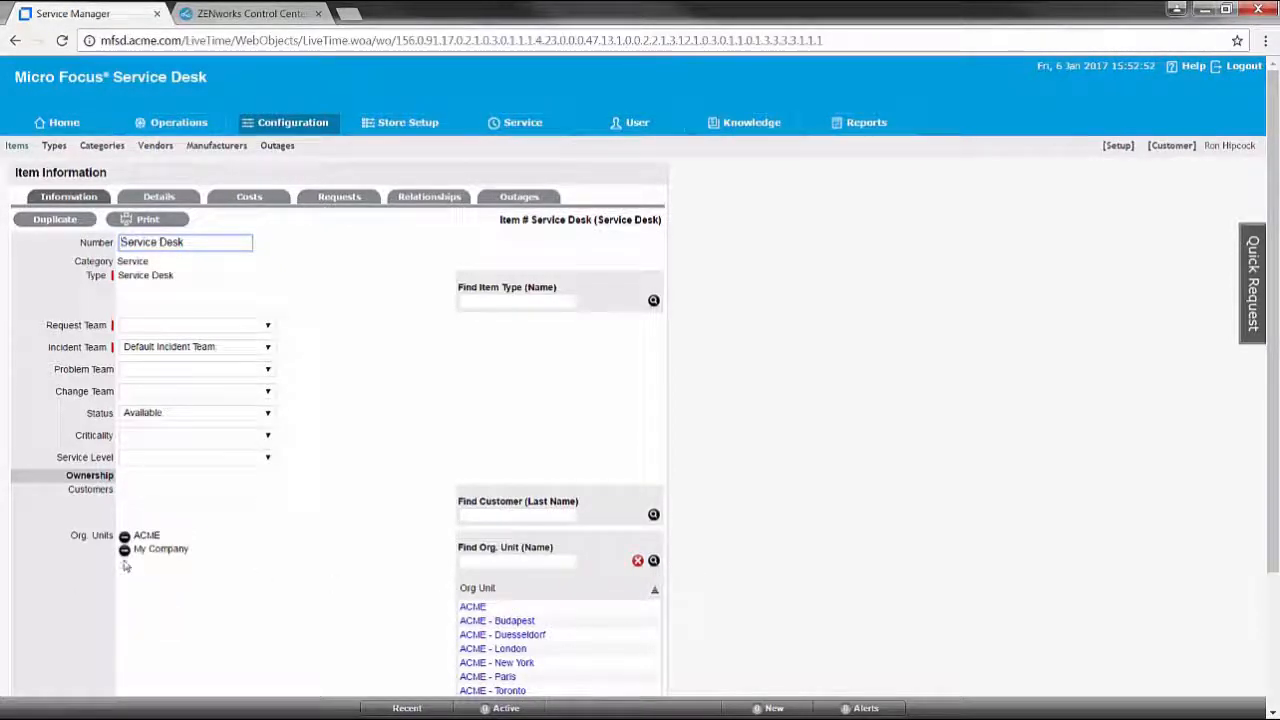
pyautogui.click(125, 552)
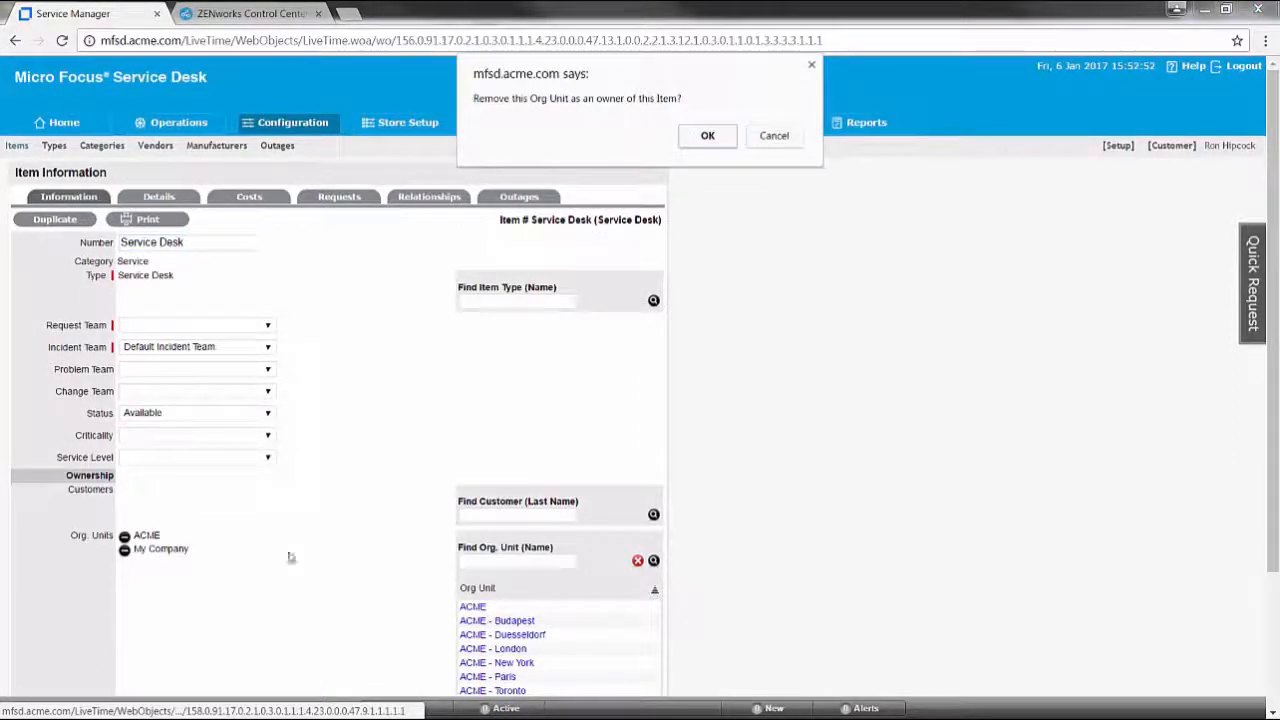
pyautogui.click(706, 137)
pyautogui.scroll(-2, 638, 560)
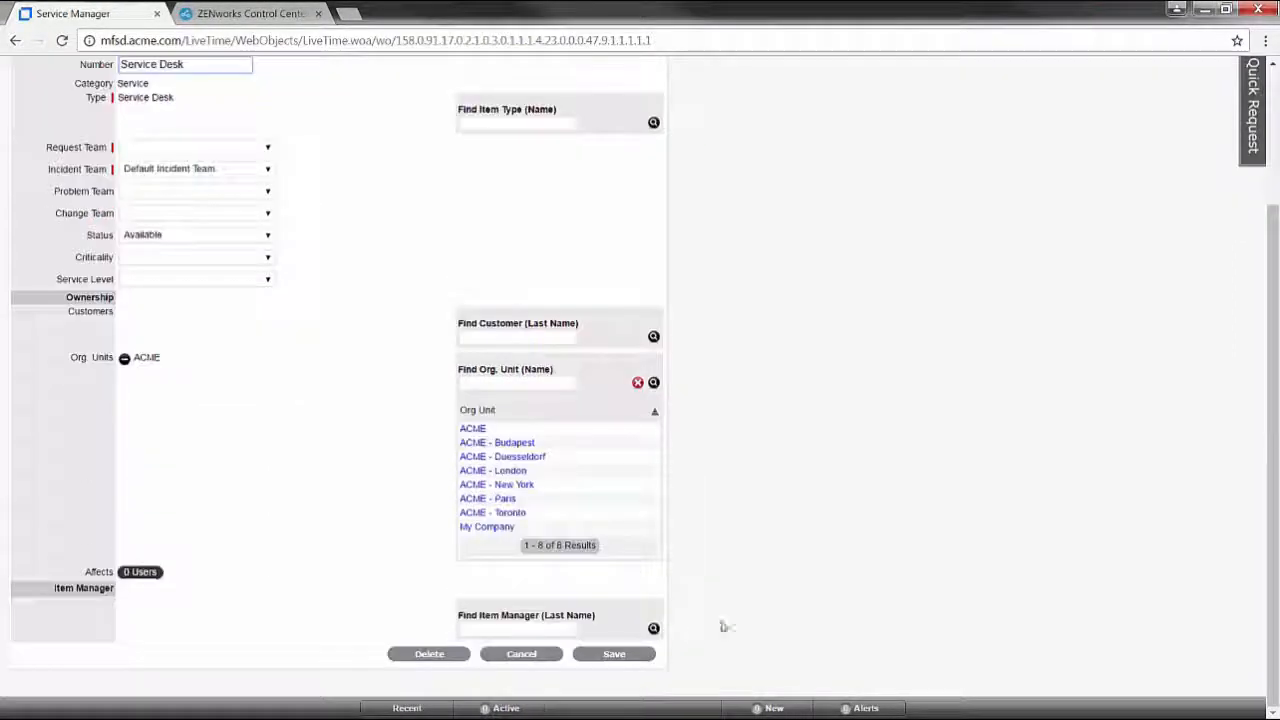
pyautogui.click(610, 656)
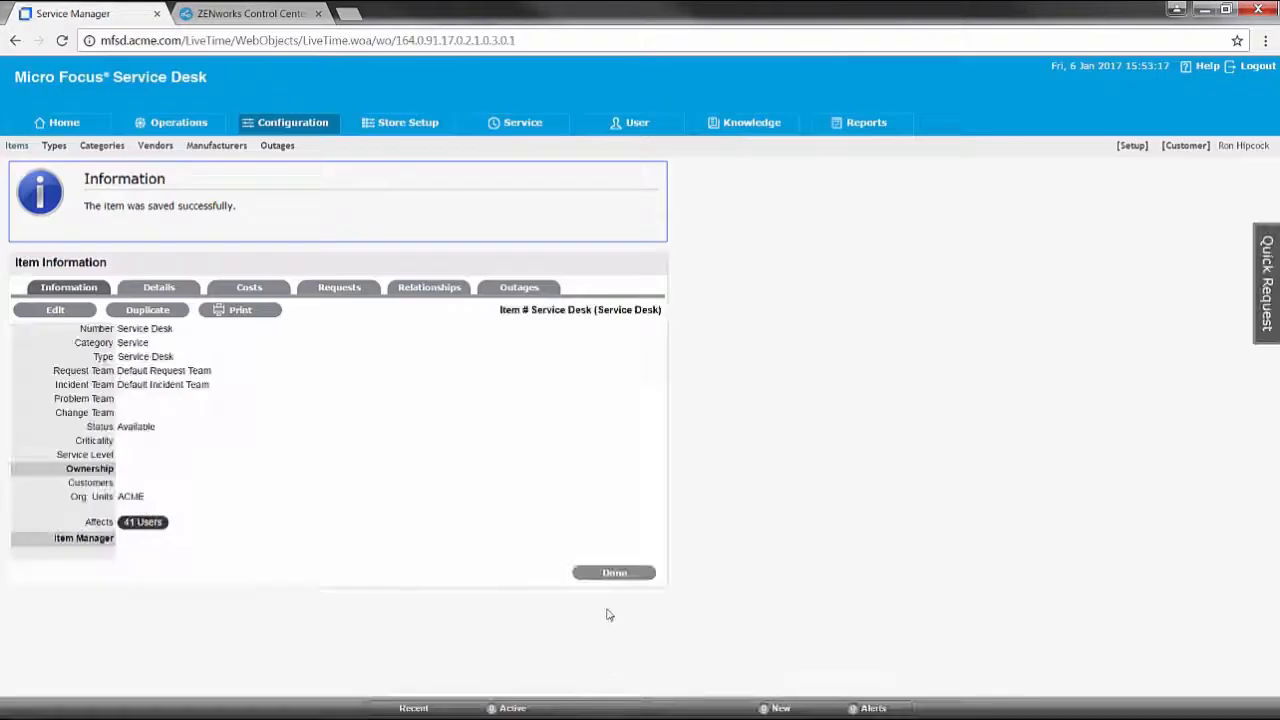
pyautogui.click(609, 572)
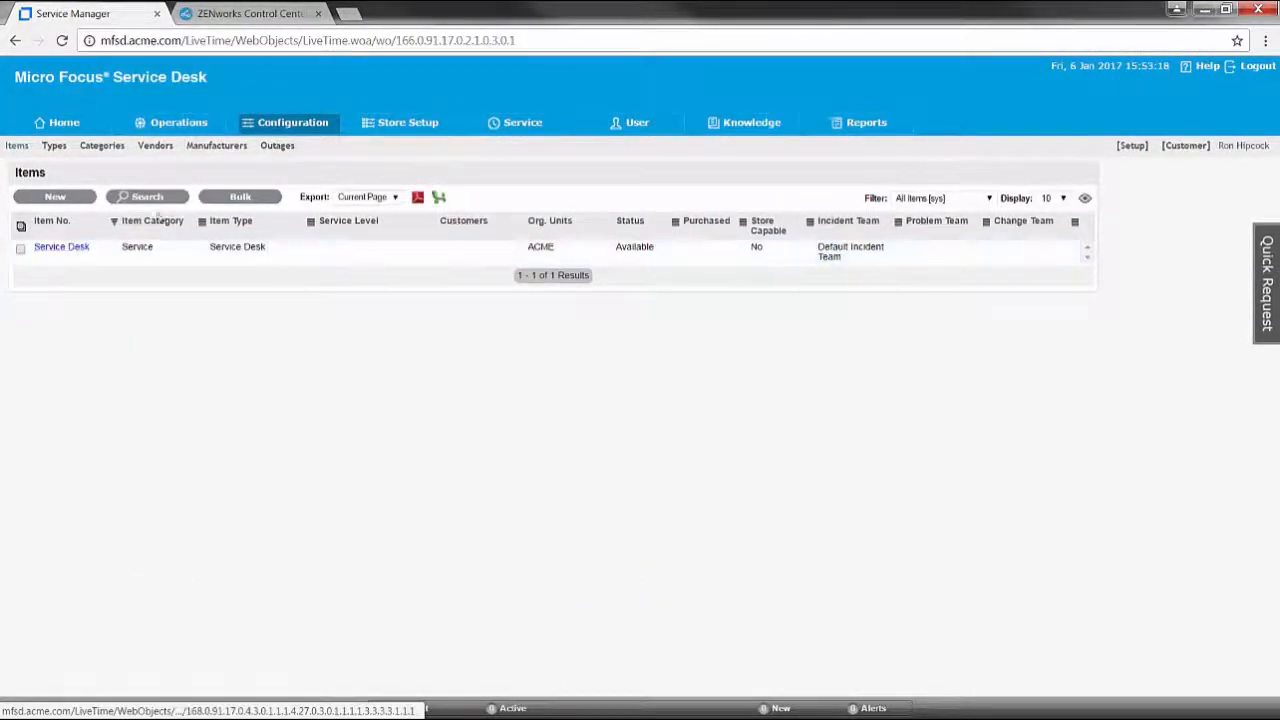
# Delete the My Company org unit from User > Organizational Units
pyautogui.click(654, 130)
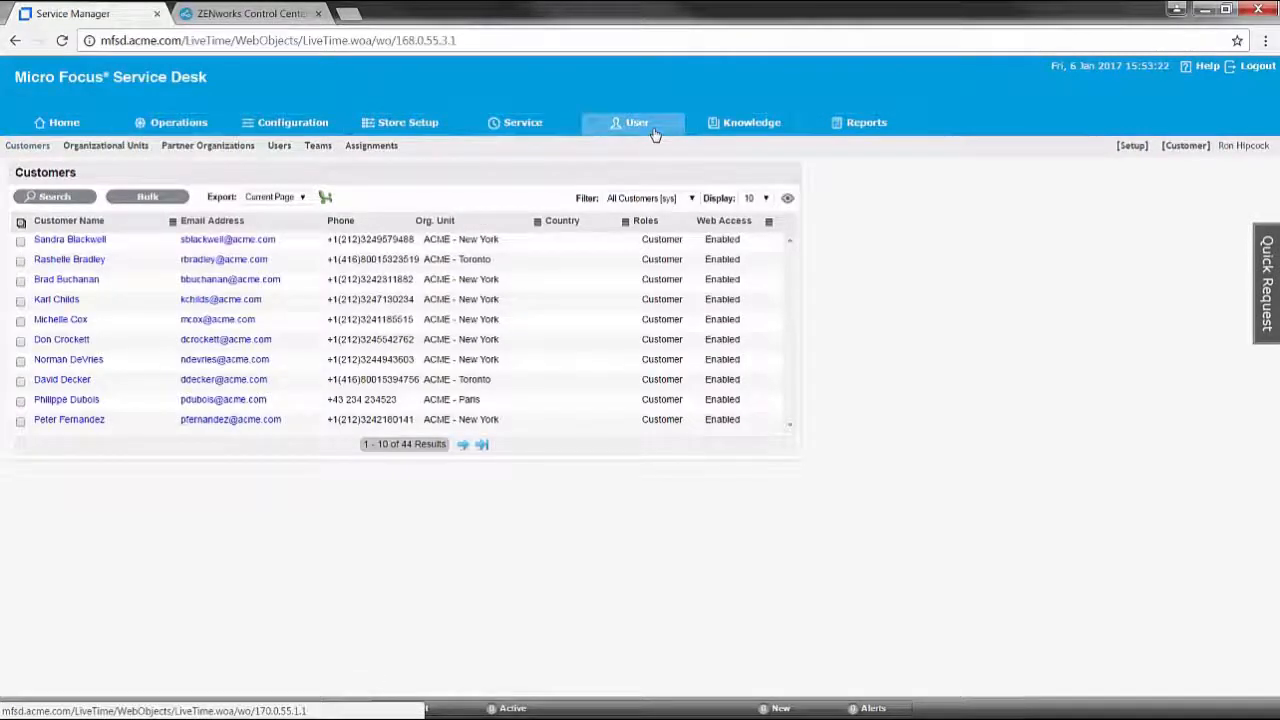
pyautogui.click(136, 148)
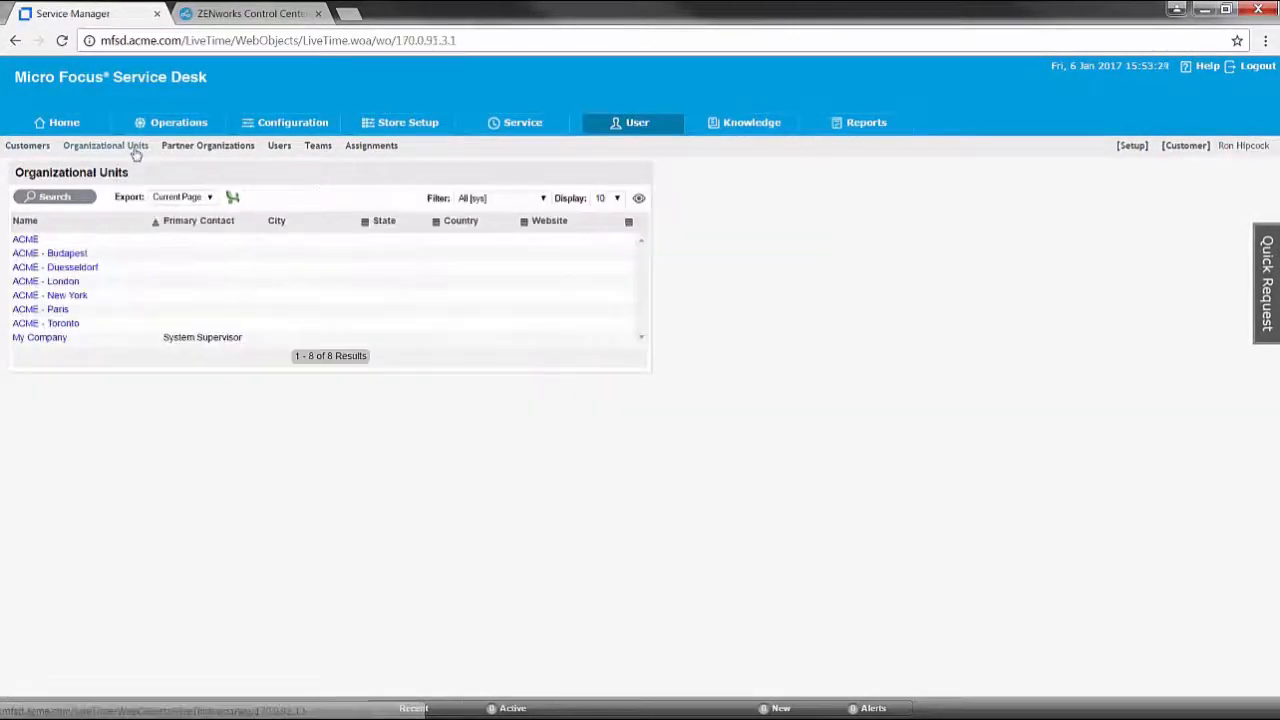
pyautogui.click(41, 341)
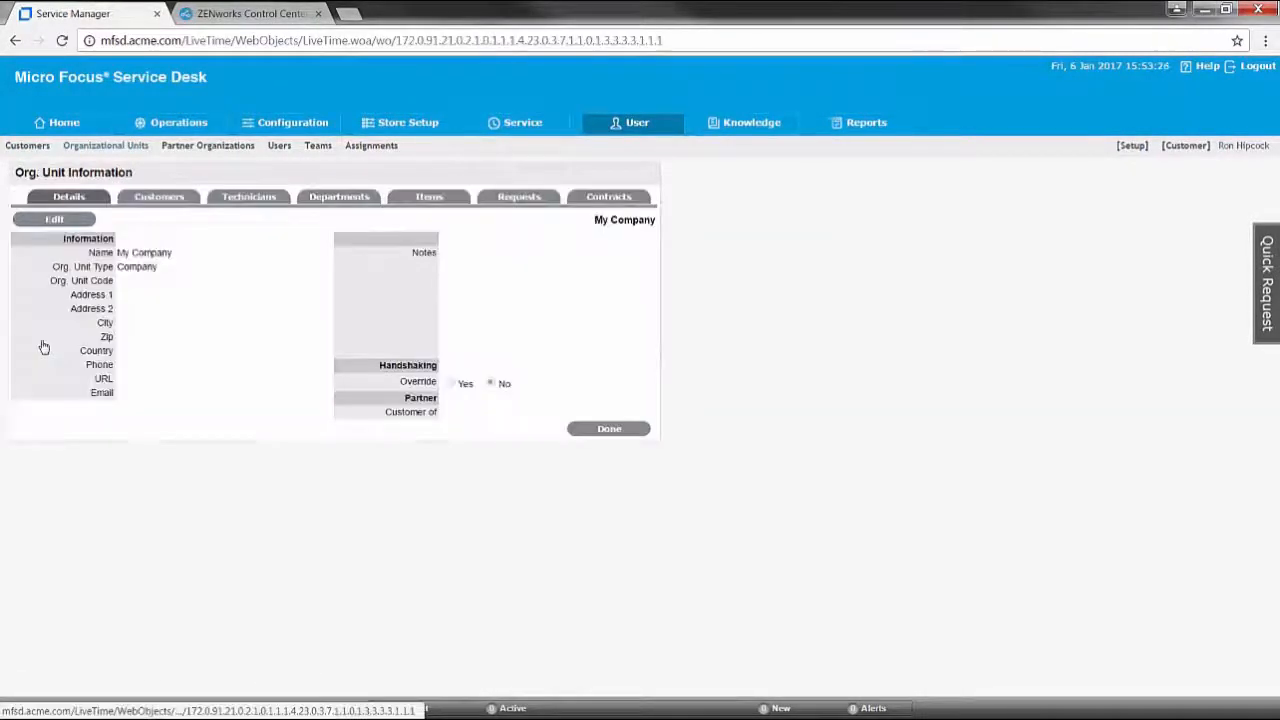
pyautogui.click(62, 218)
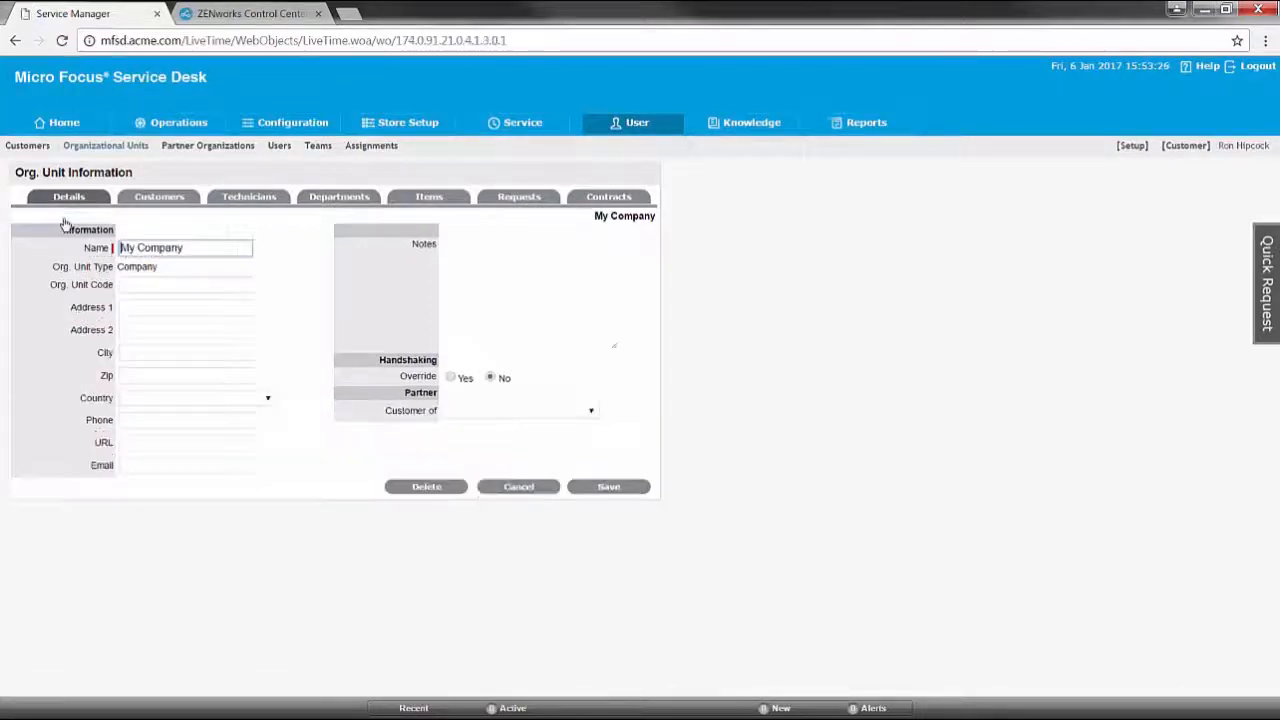
pyautogui.click(455, 487)
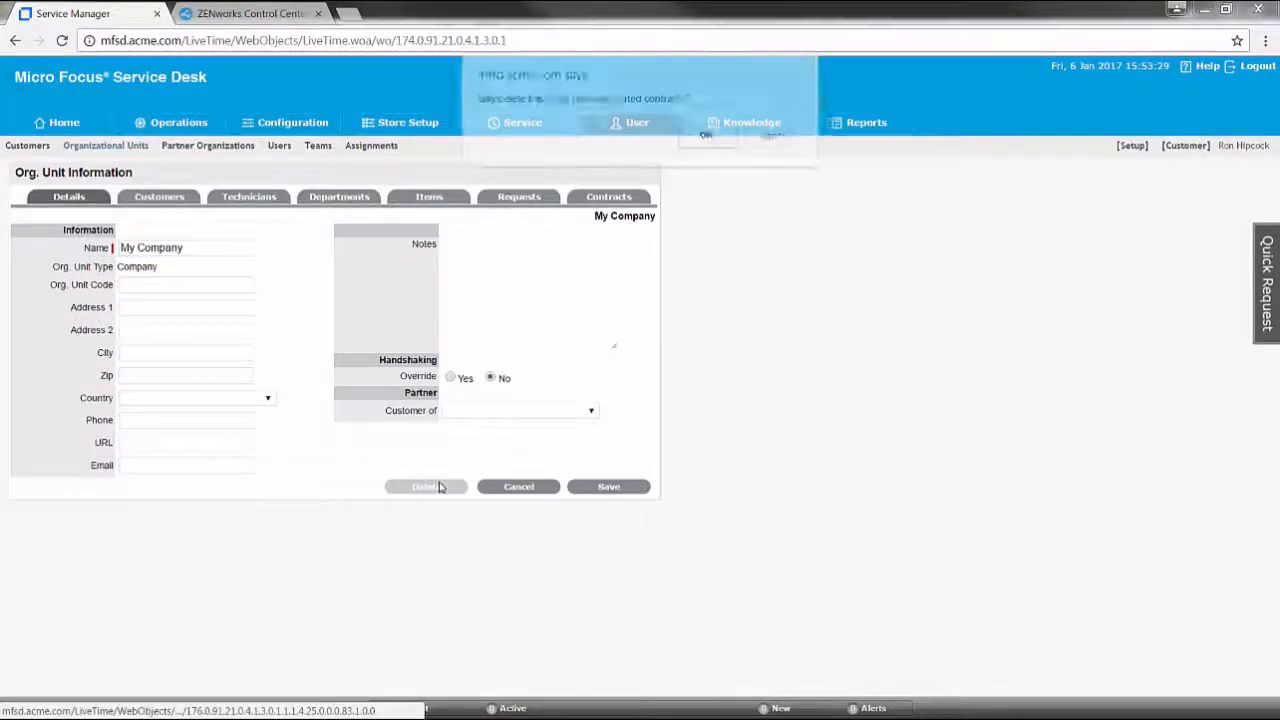
pyautogui.click(704, 136)
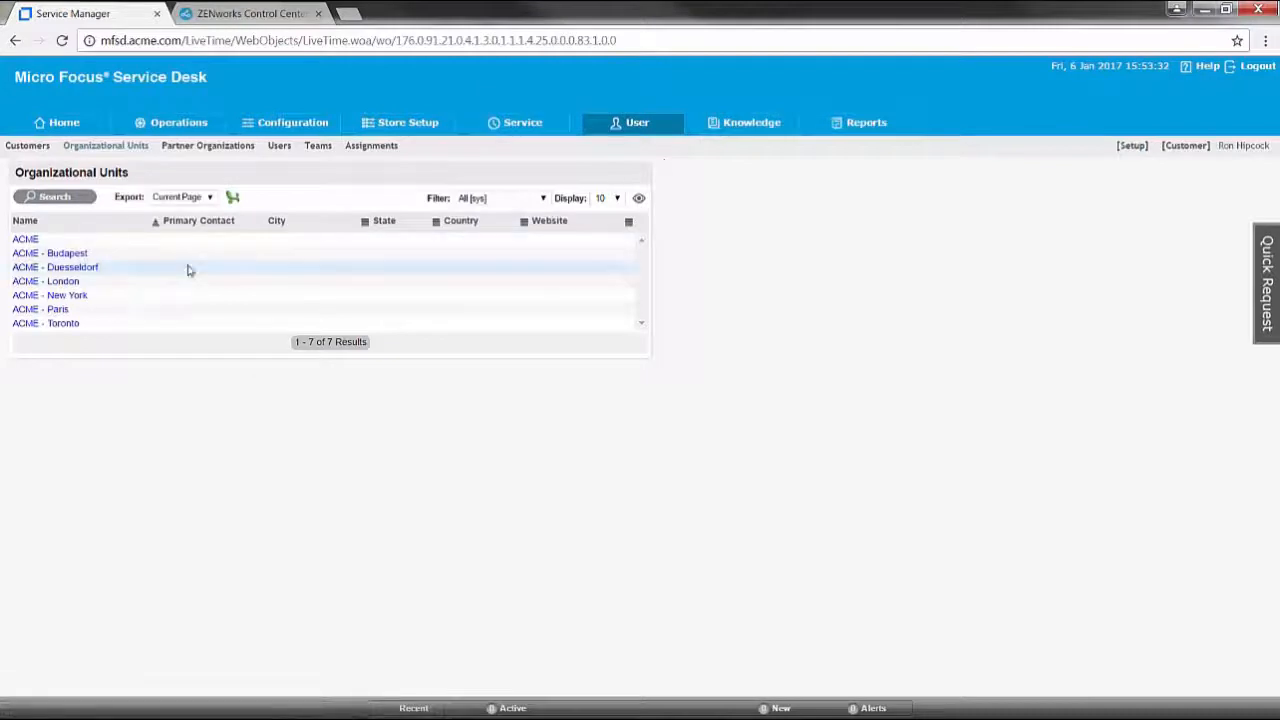
# Set Service Desk as the ACME org unit's default item
pyautogui.click(26, 240)
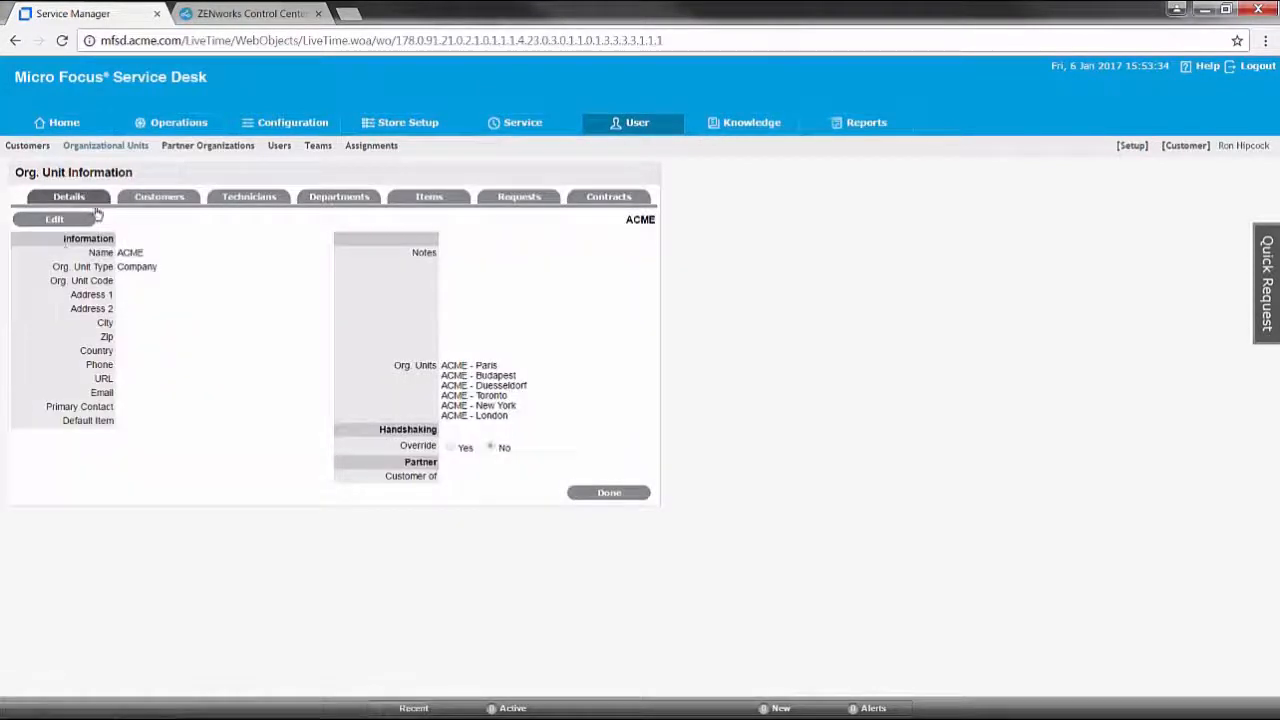
pyautogui.click(55, 219)
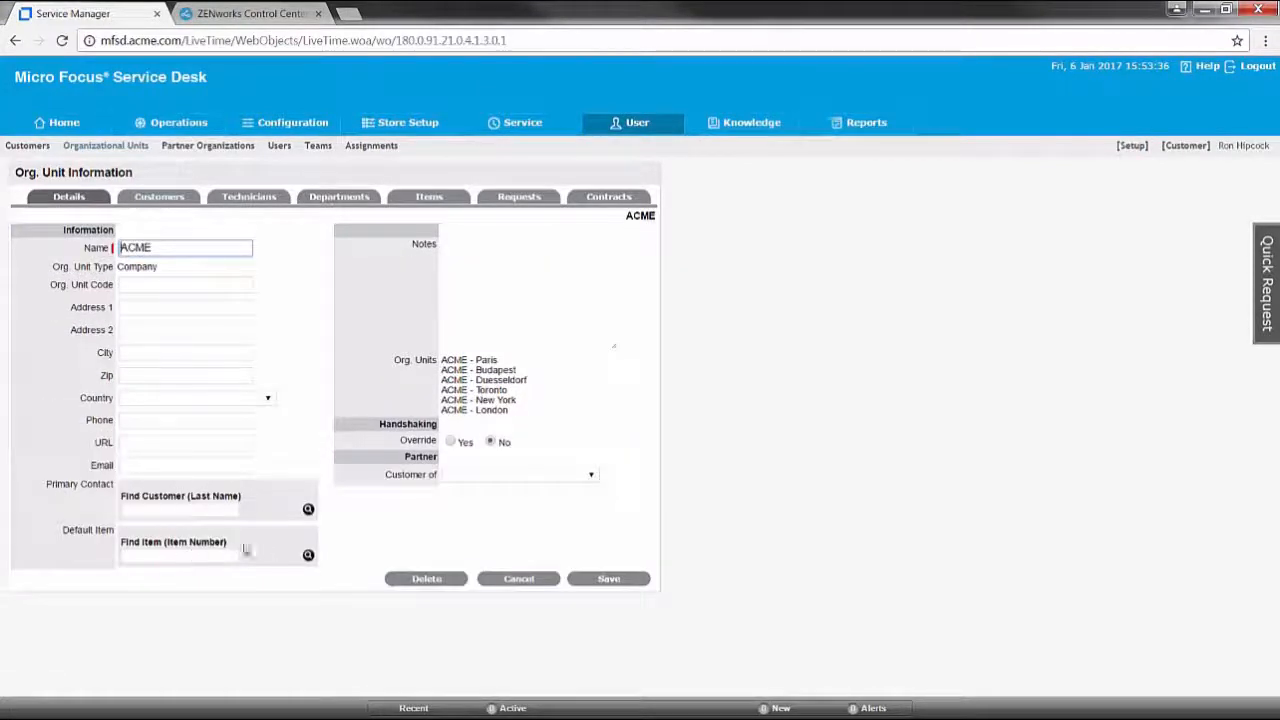
pyautogui.click(308, 557)
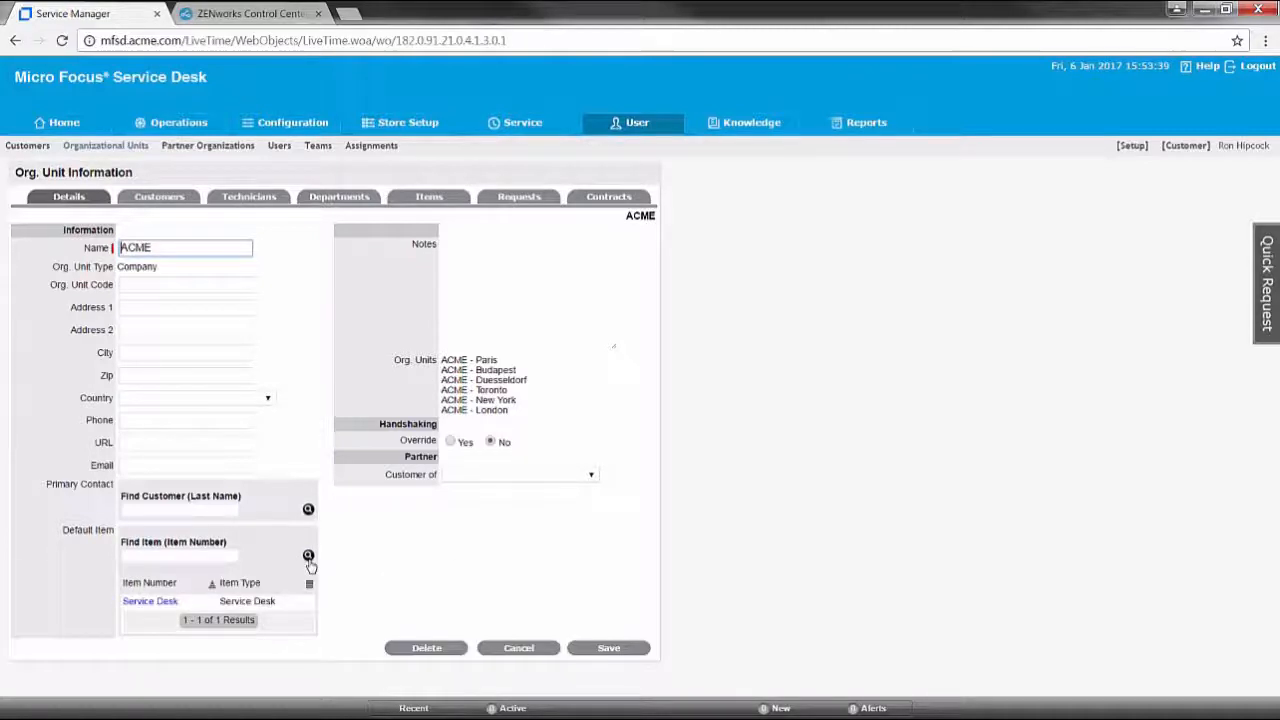
pyautogui.click(166, 606)
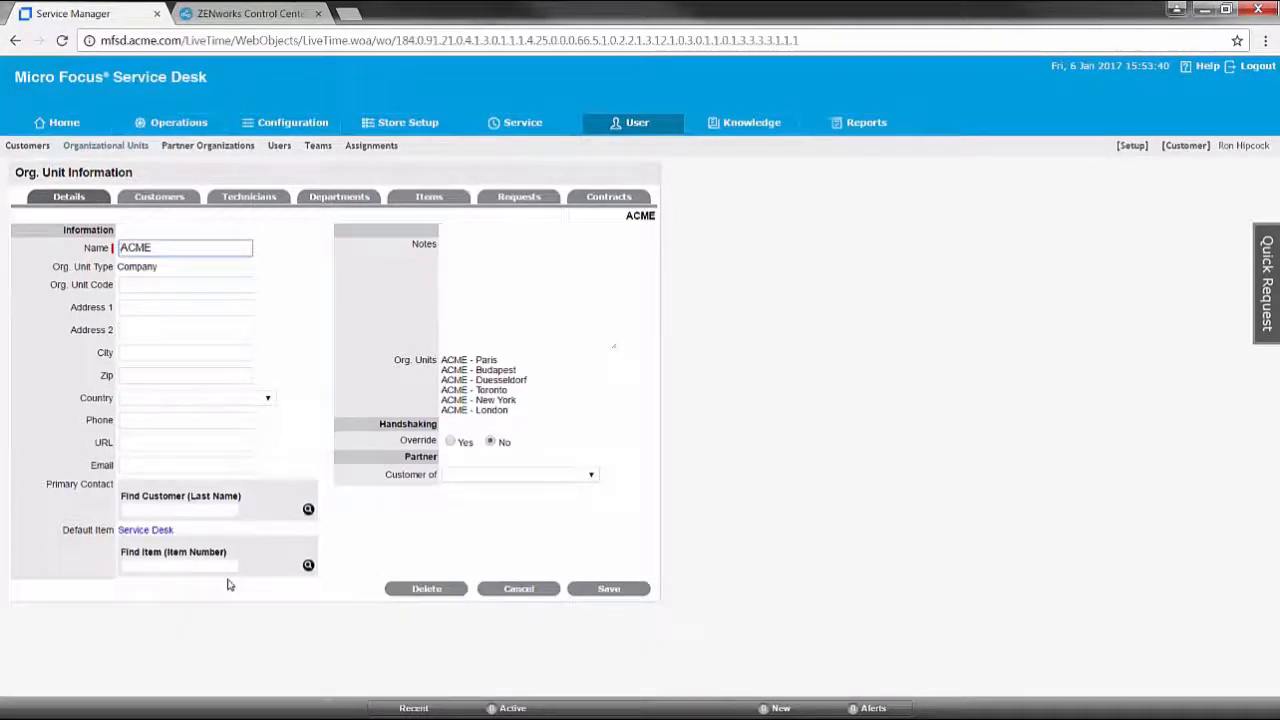
# Search customers by last name, make the match ACME's primary contact, and save
pyautogui.click(309, 511)
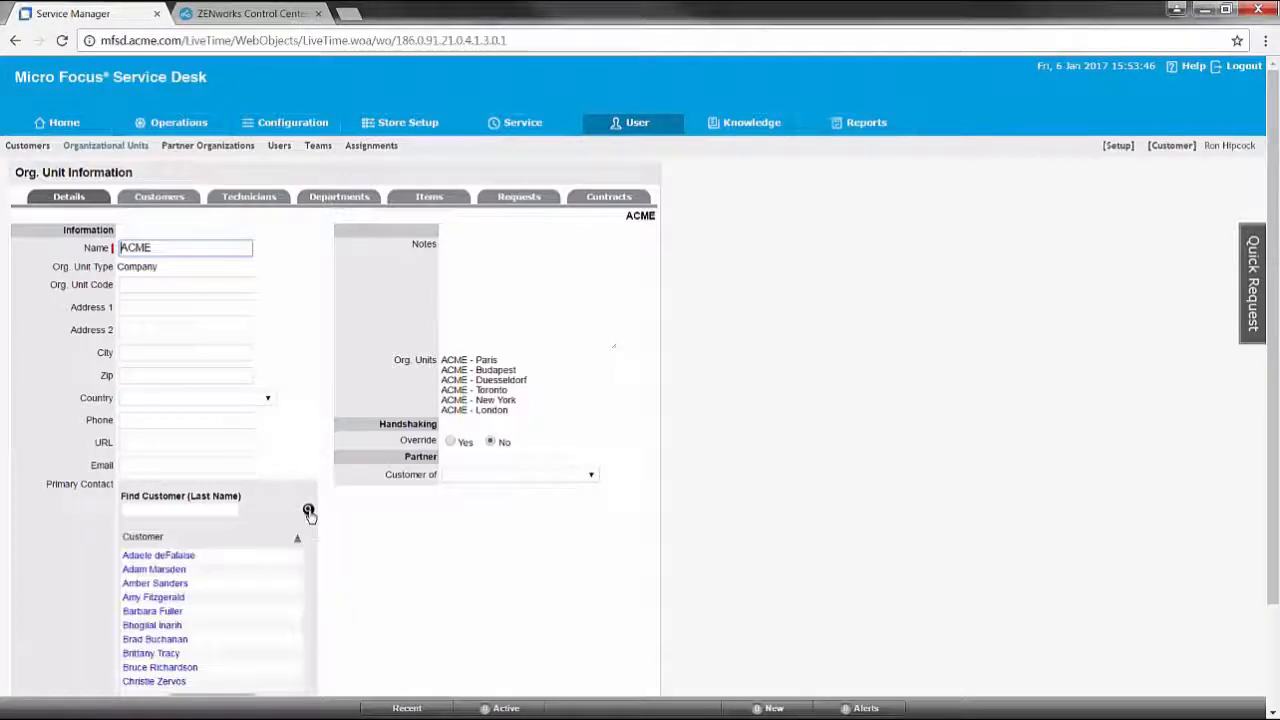
pyautogui.click(170, 509)
pyautogui.write('hi')
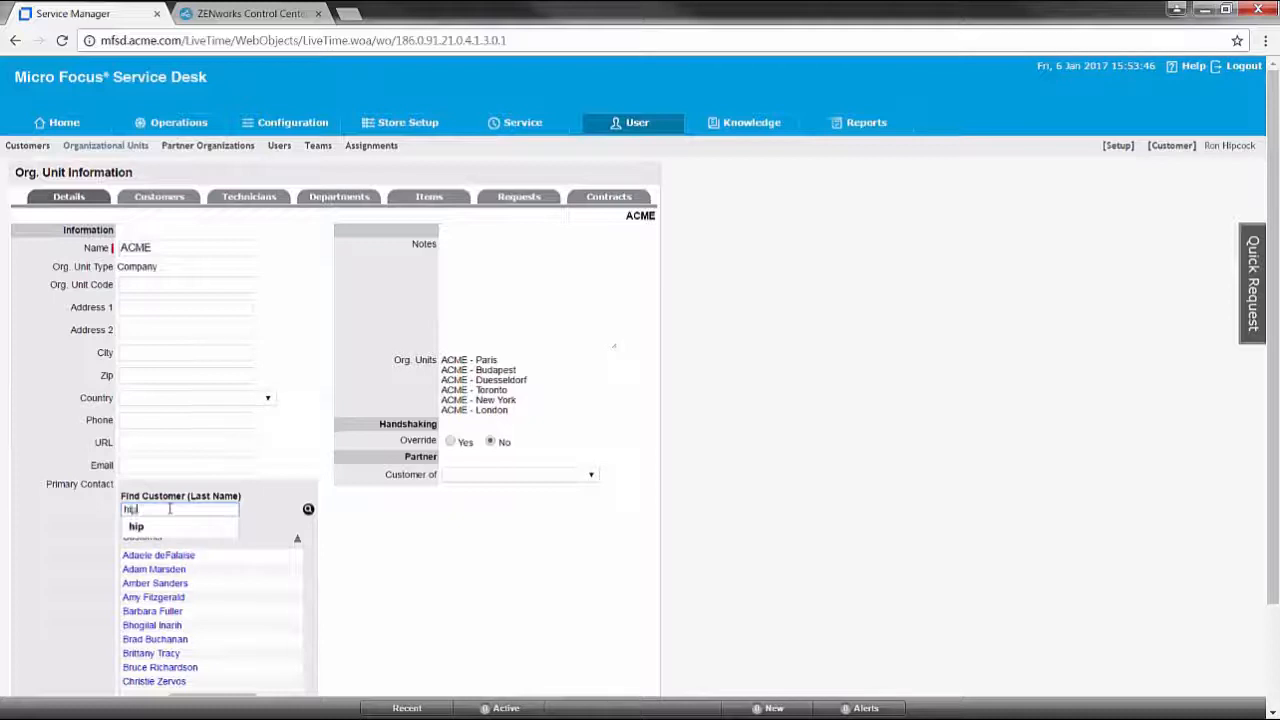
pyautogui.write('p')
pyautogui.press('Return')
pyautogui.click(308, 510)
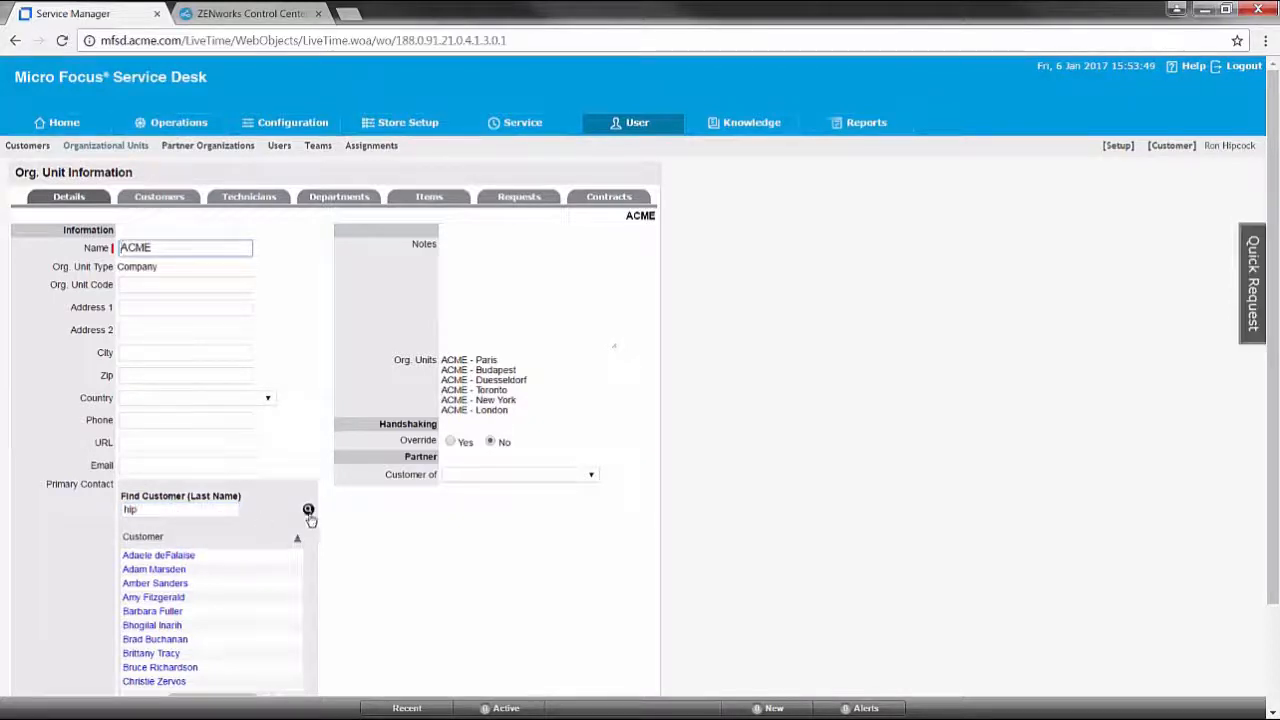
pyautogui.click(150, 556)
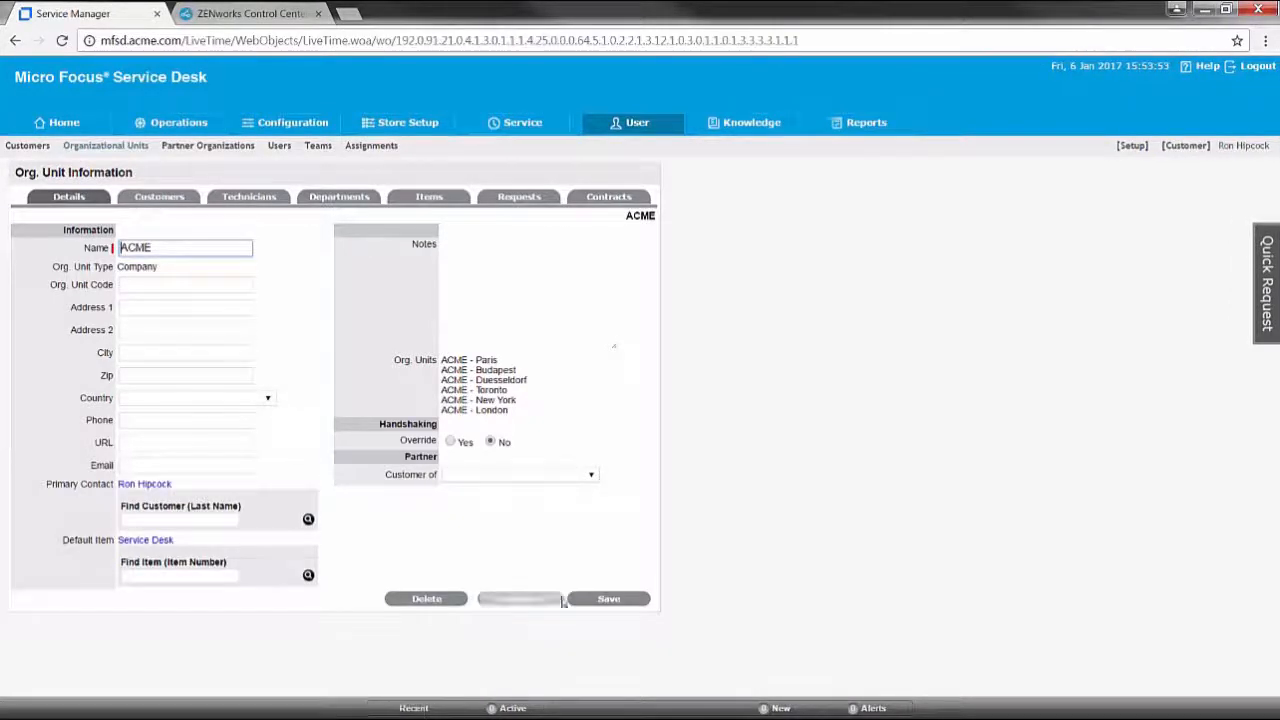
pyautogui.click(630, 598)
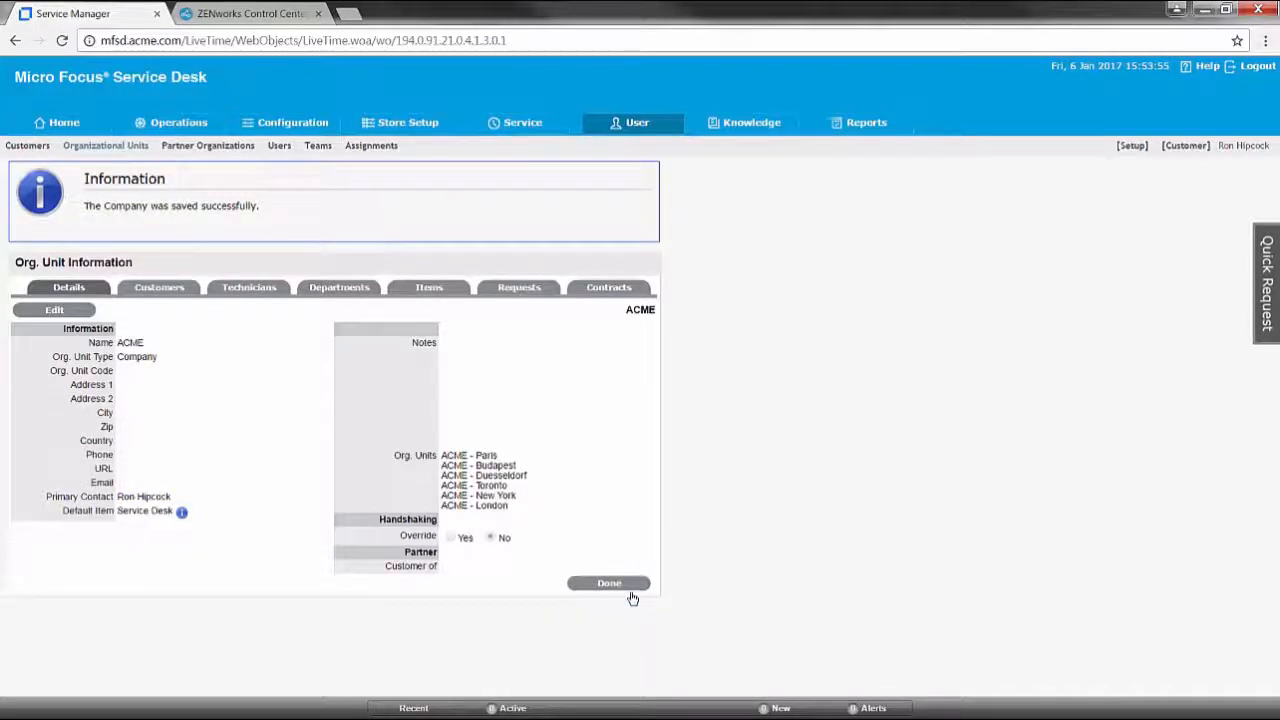
# Show all ACME customers with the All filter and page through them
pyautogui.click(150, 292)
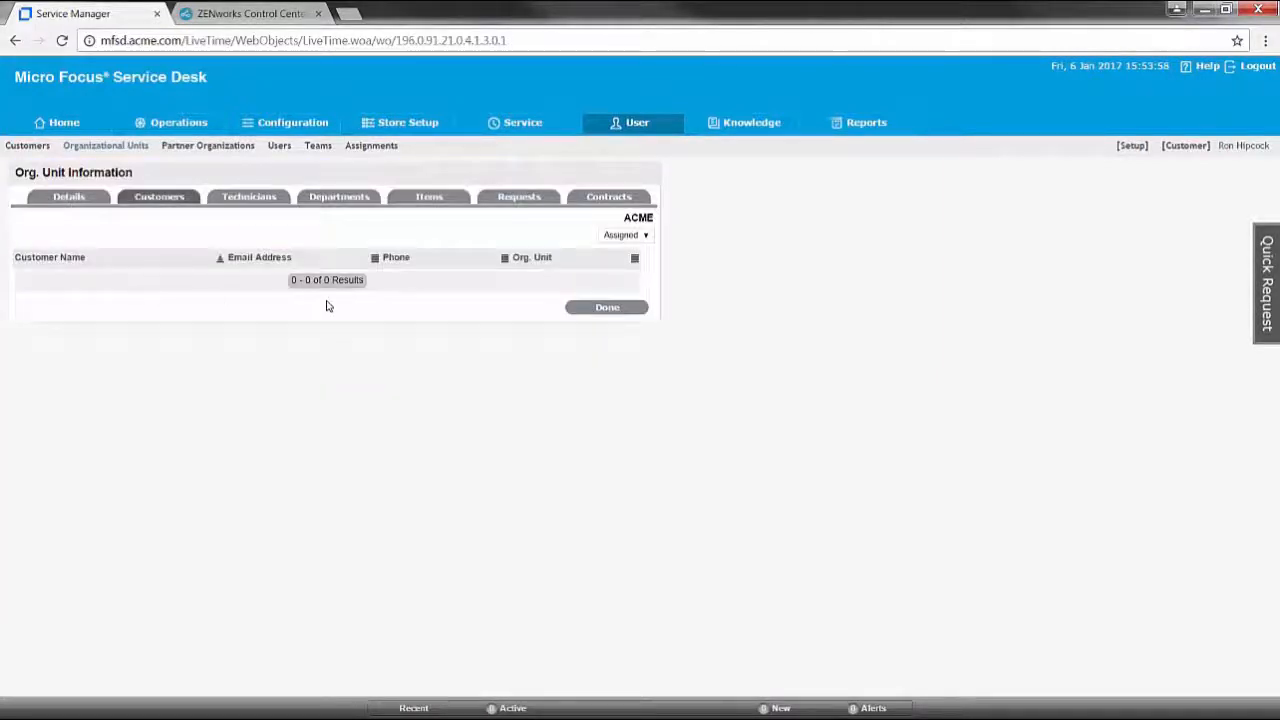
pyautogui.click(629, 236)
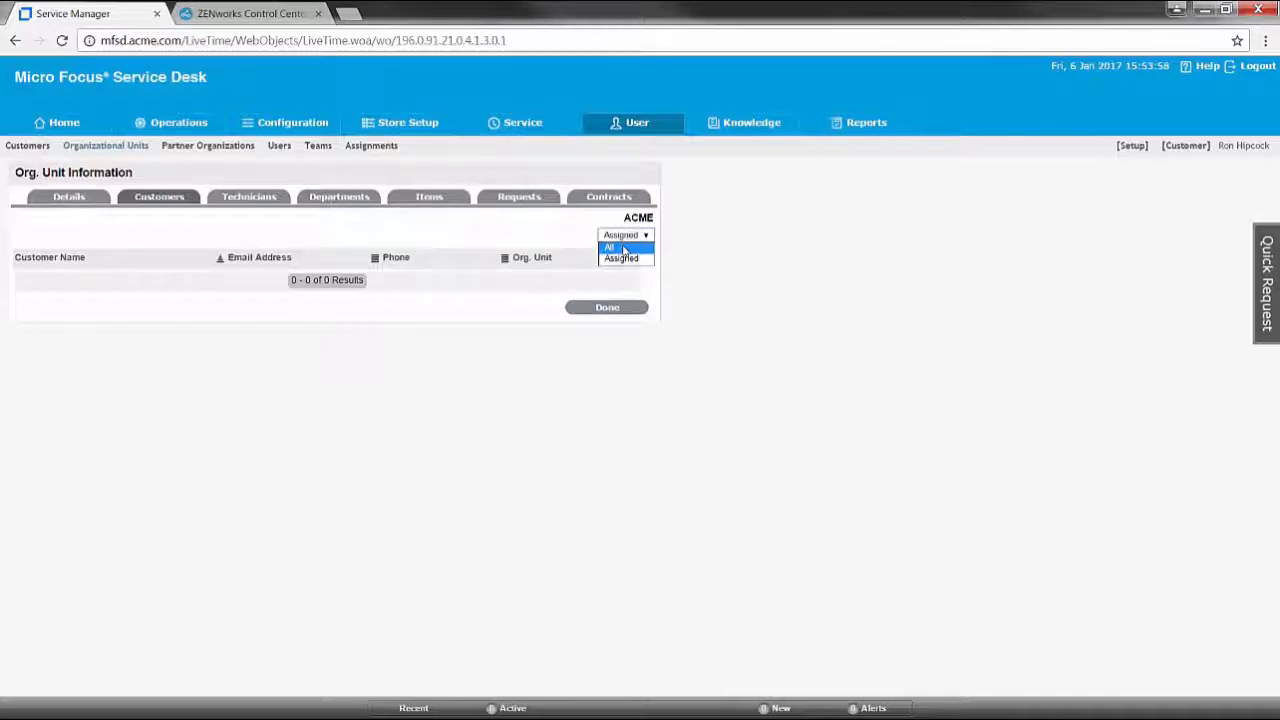
pyautogui.click(623, 250)
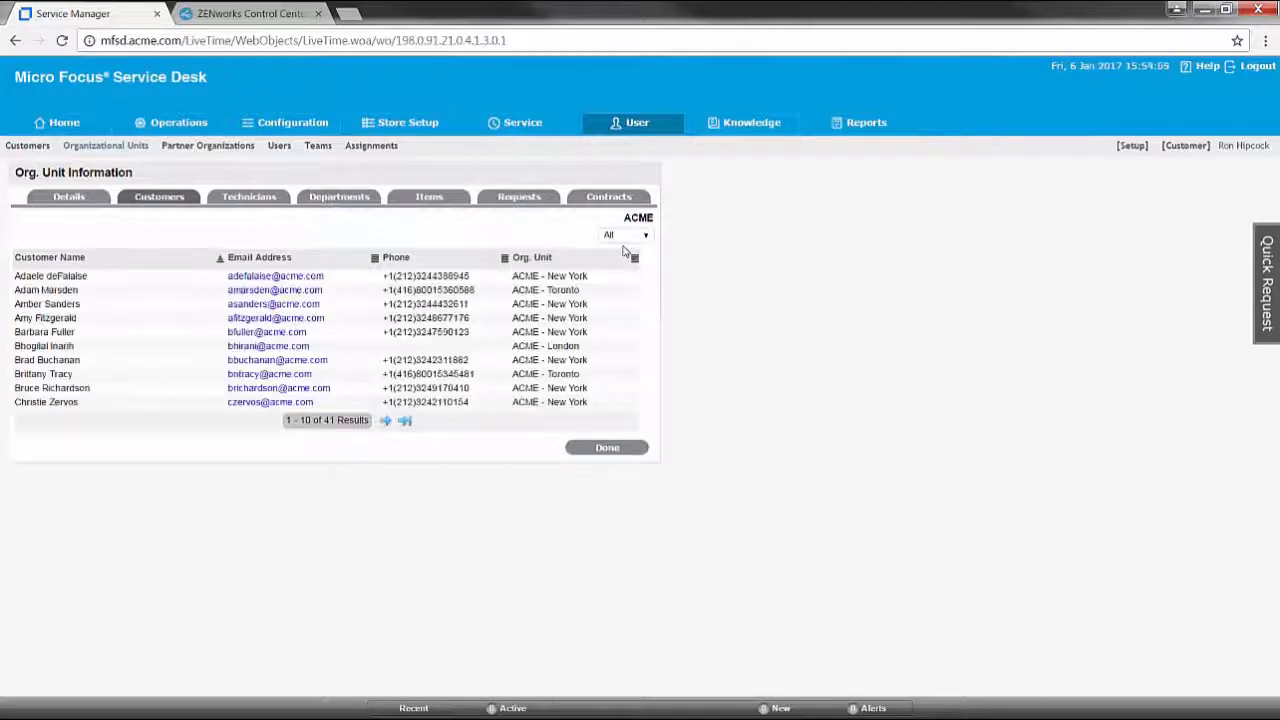
pyautogui.click(386, 421)
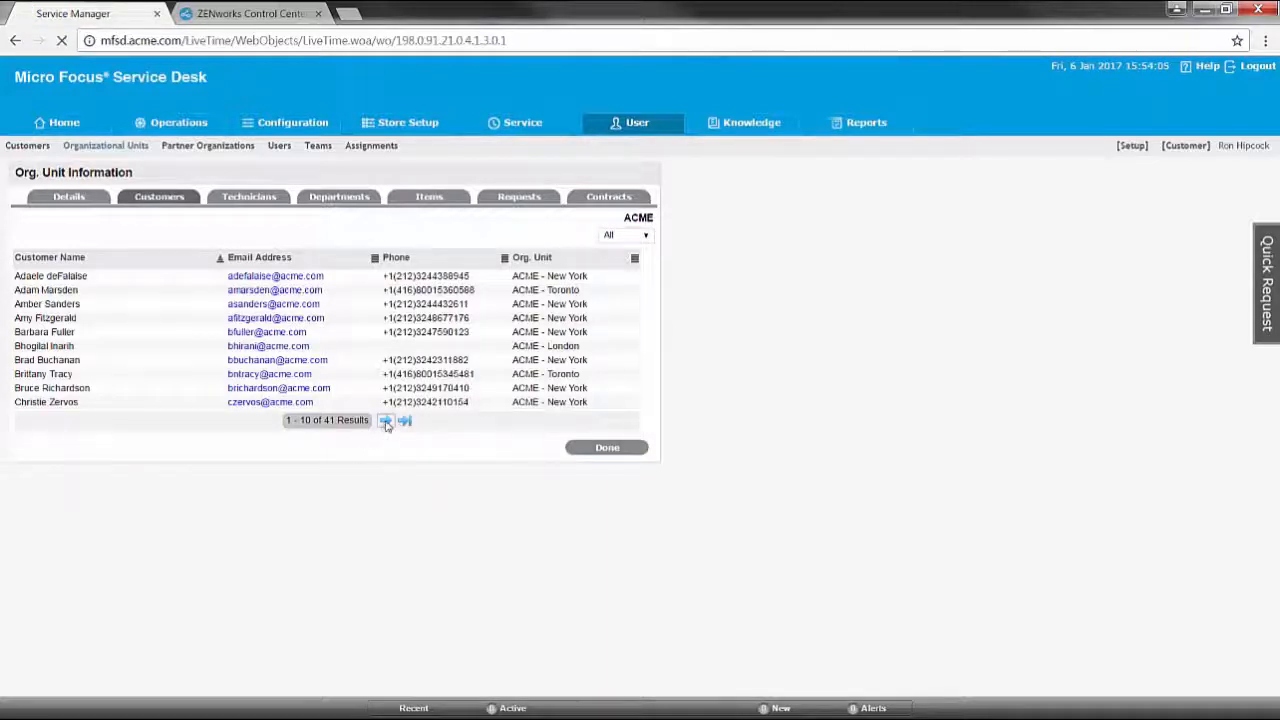
pyautogui.click(389, 421)
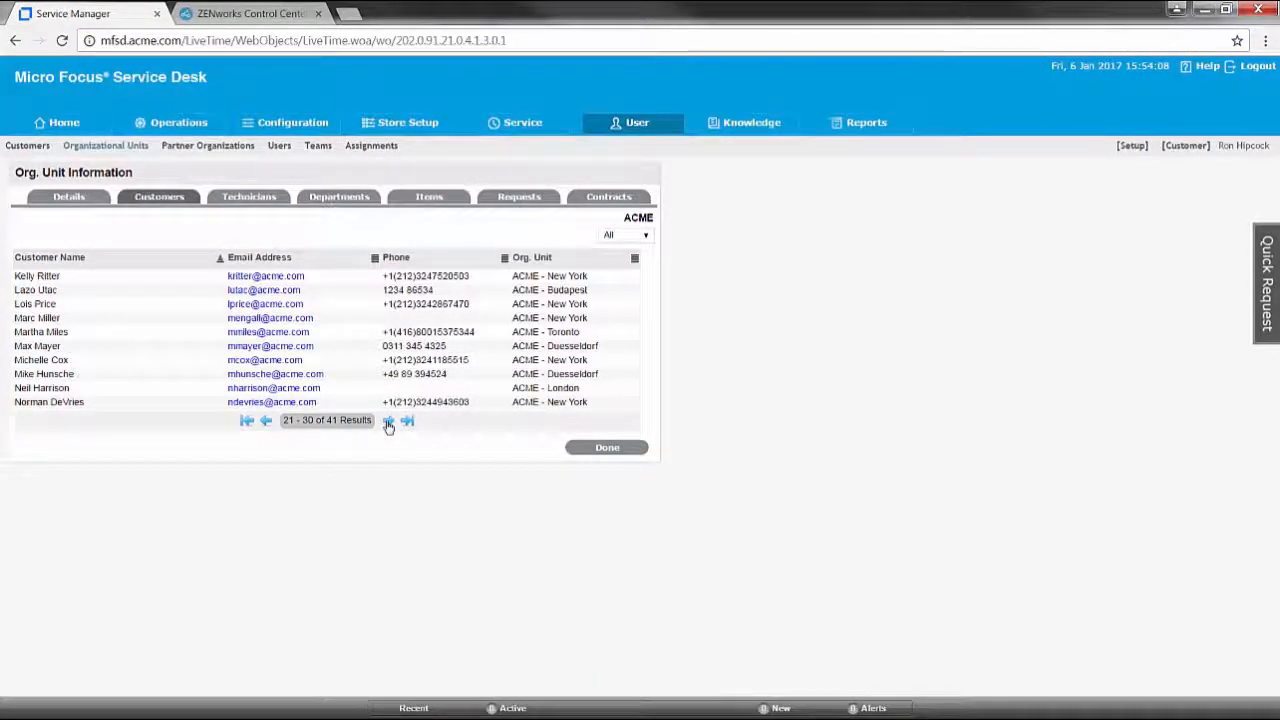
pyautogui.click(598, 452)
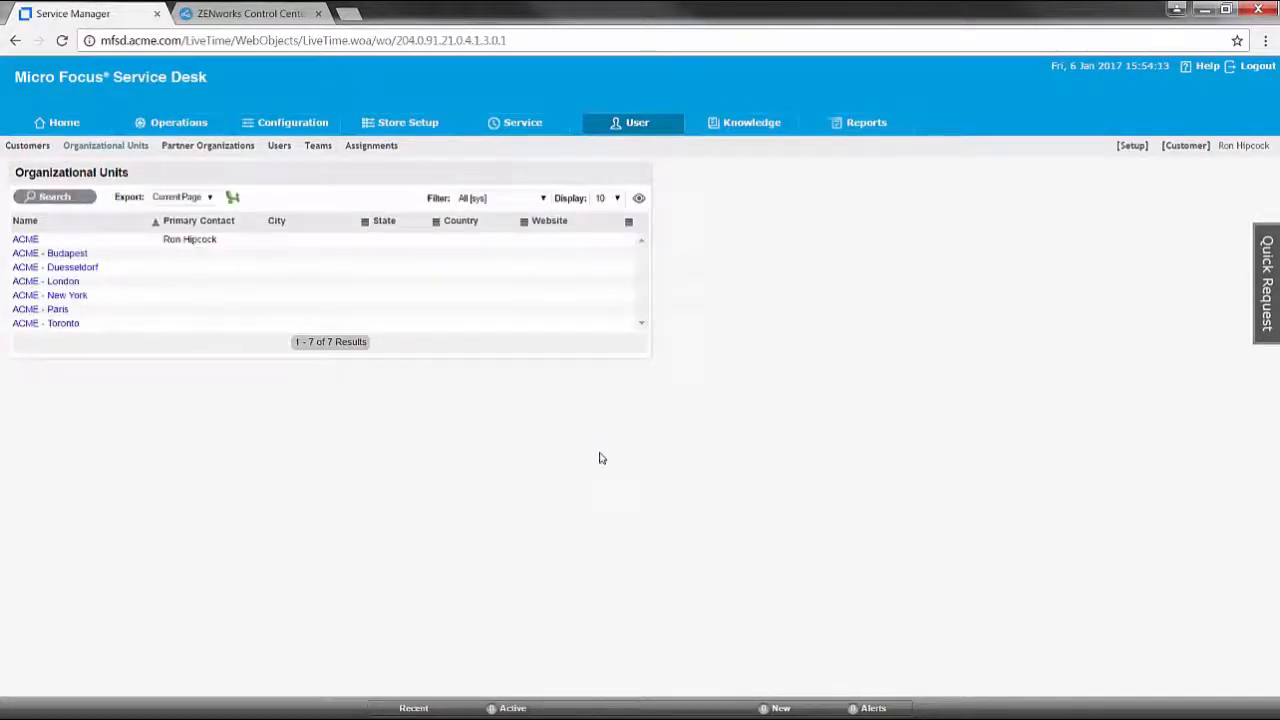
pyautogui.click(1137, 146)
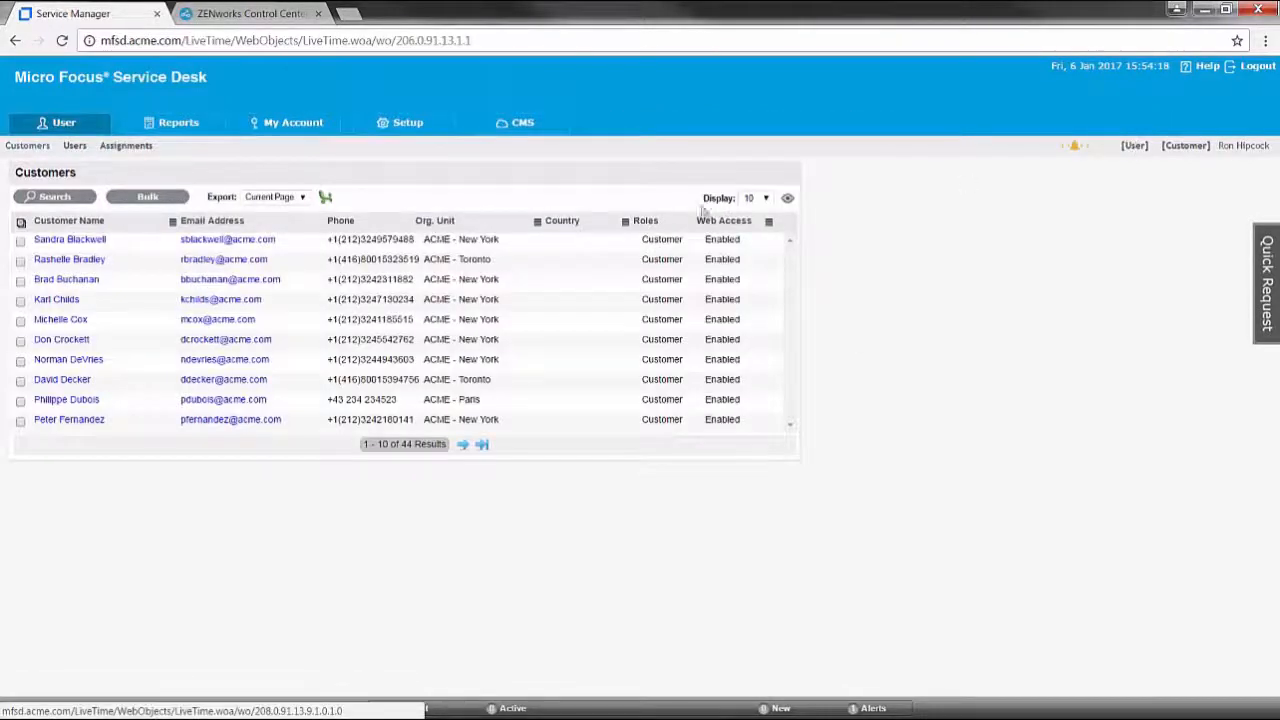
pyautogui.click(445, 133)
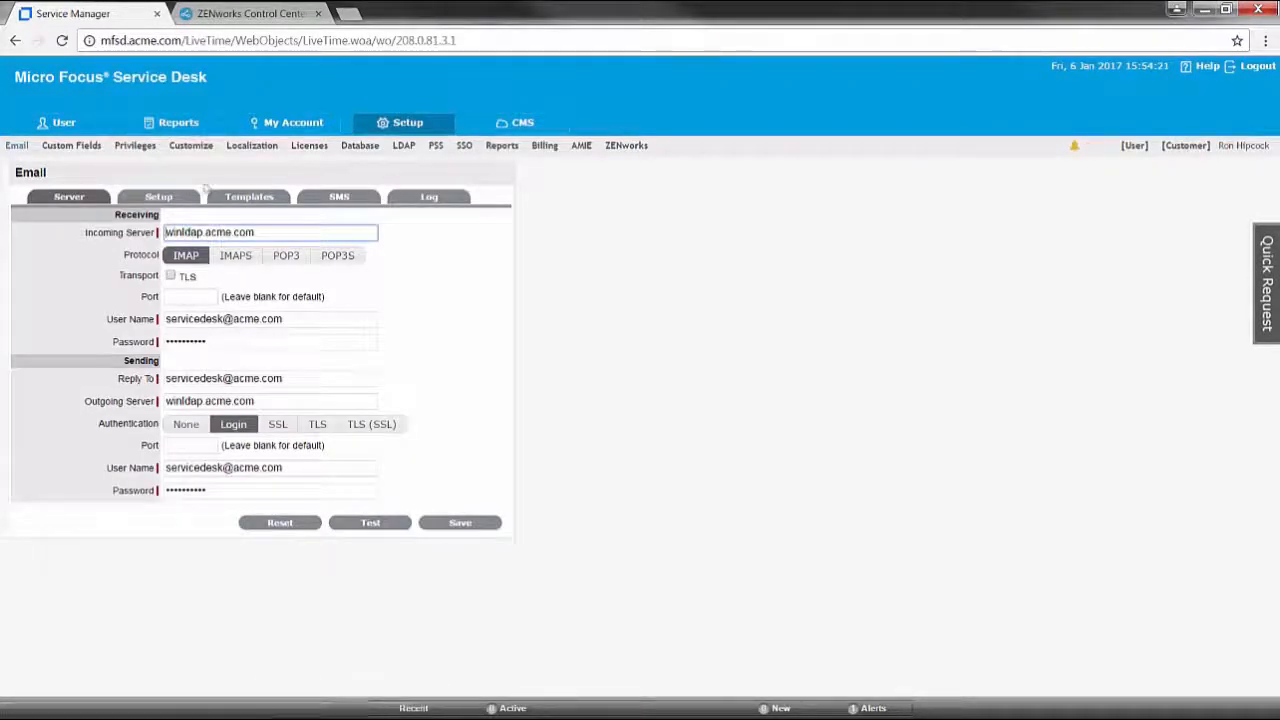
# Set Default Request Team as the default in Setup > Privileges > Requests and save
pyautogui.click(137, 146)
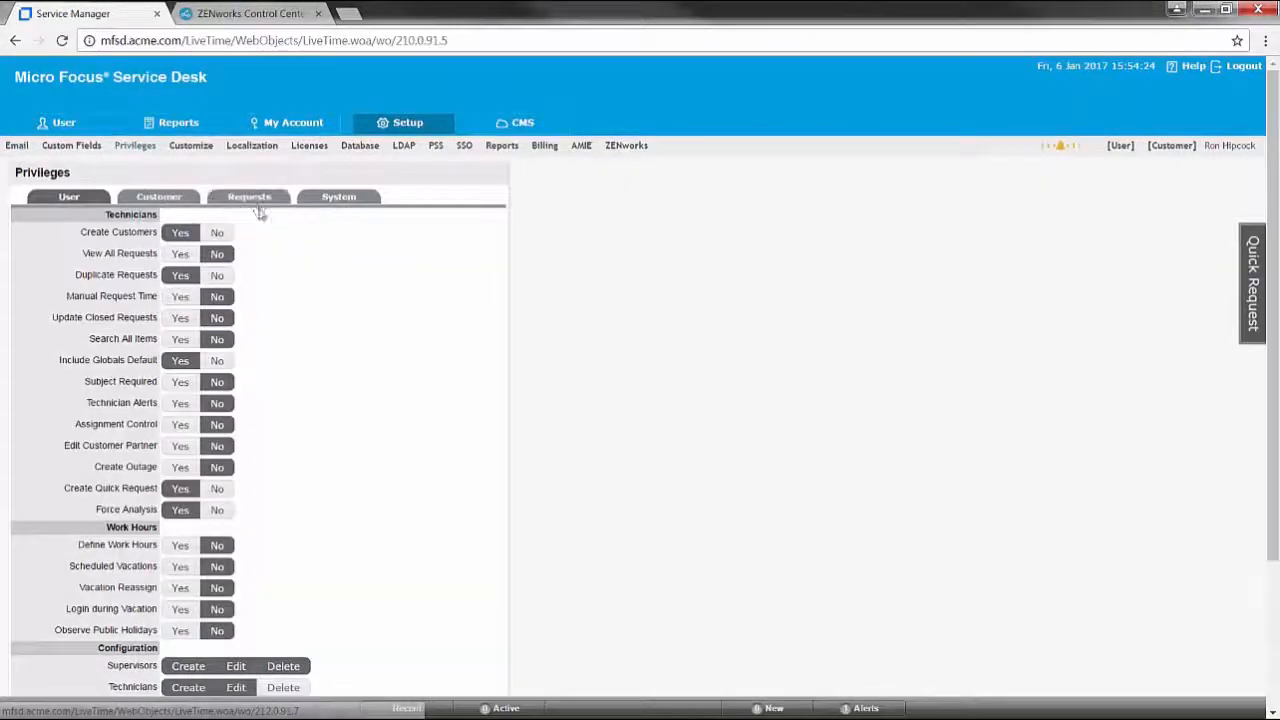
pyautogui.click(252, 199)
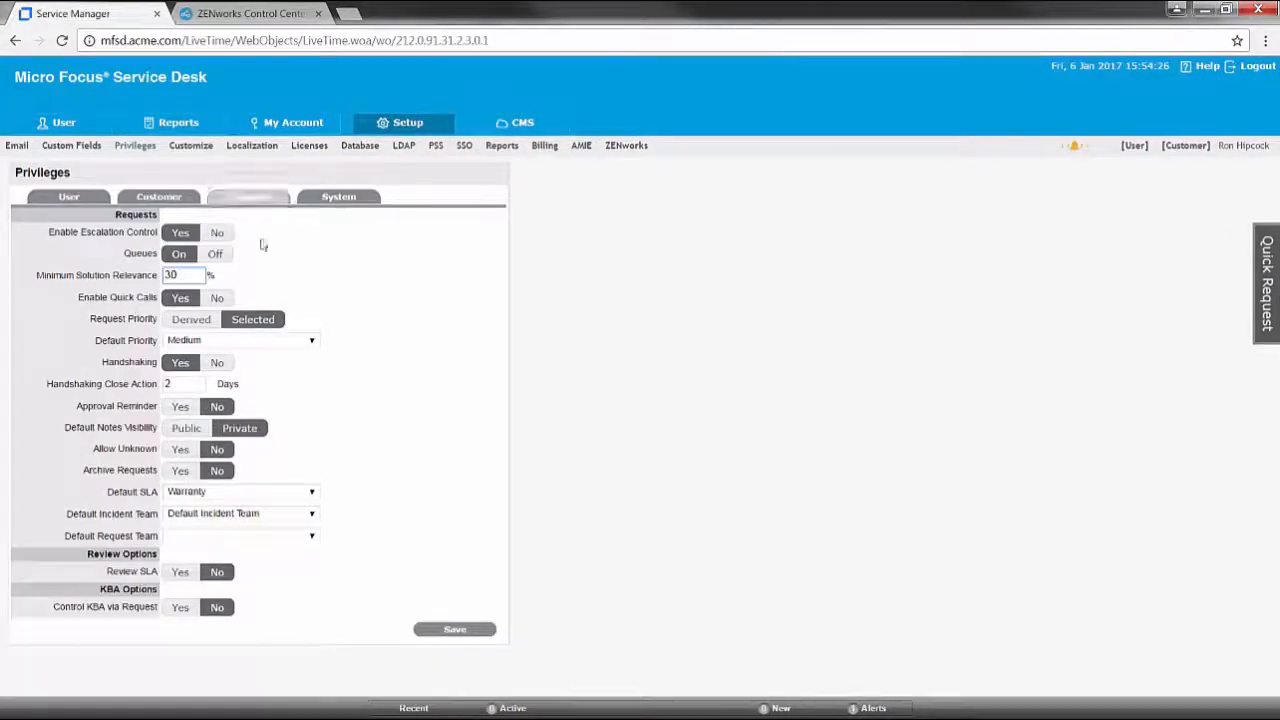
pyautogui.click(264, 537)
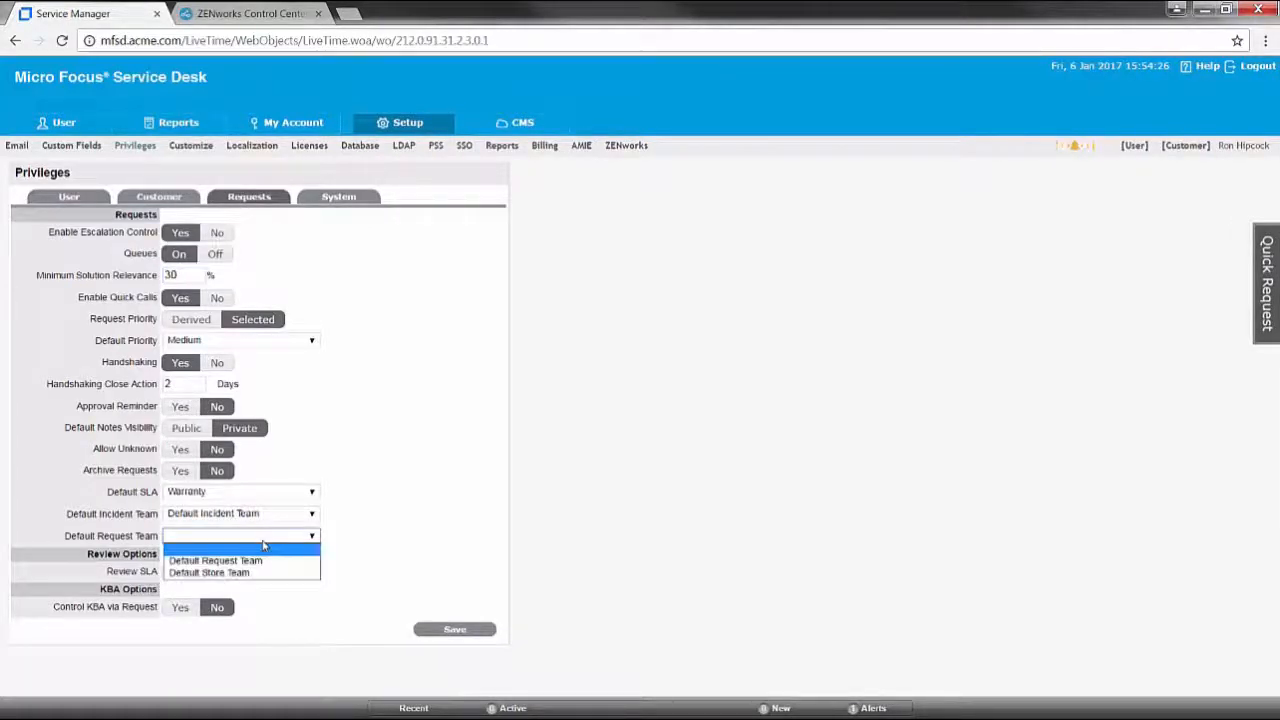
pyautogui.click(265, 561)
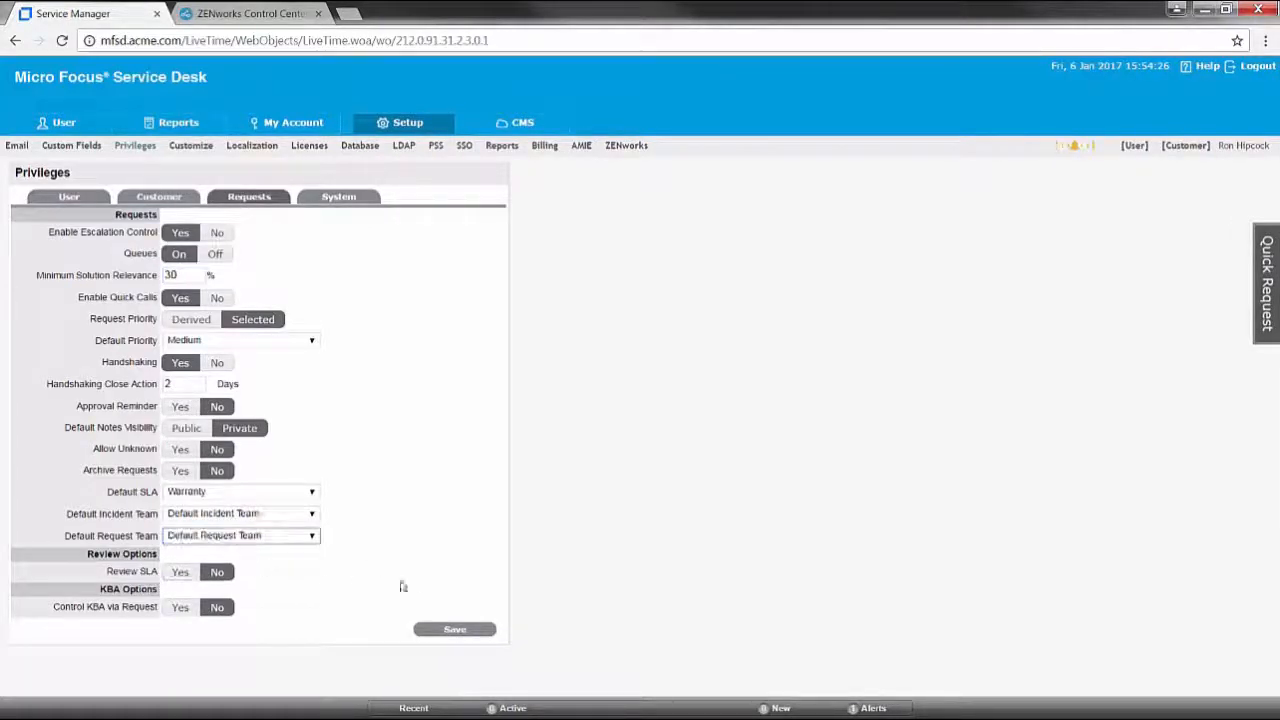
pyautogui.click(466, 632)
pyautogui.scroll(-2, 471, 637)
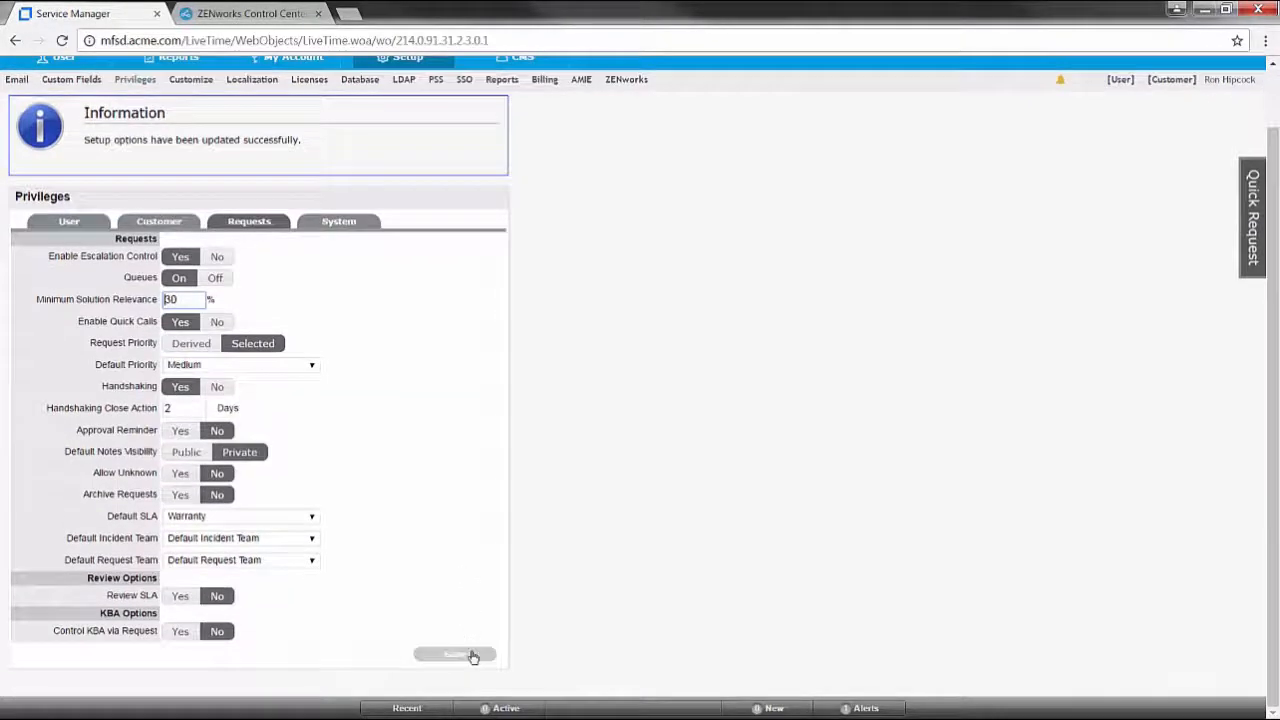
pyautogui.scroll(2, 486, 600)
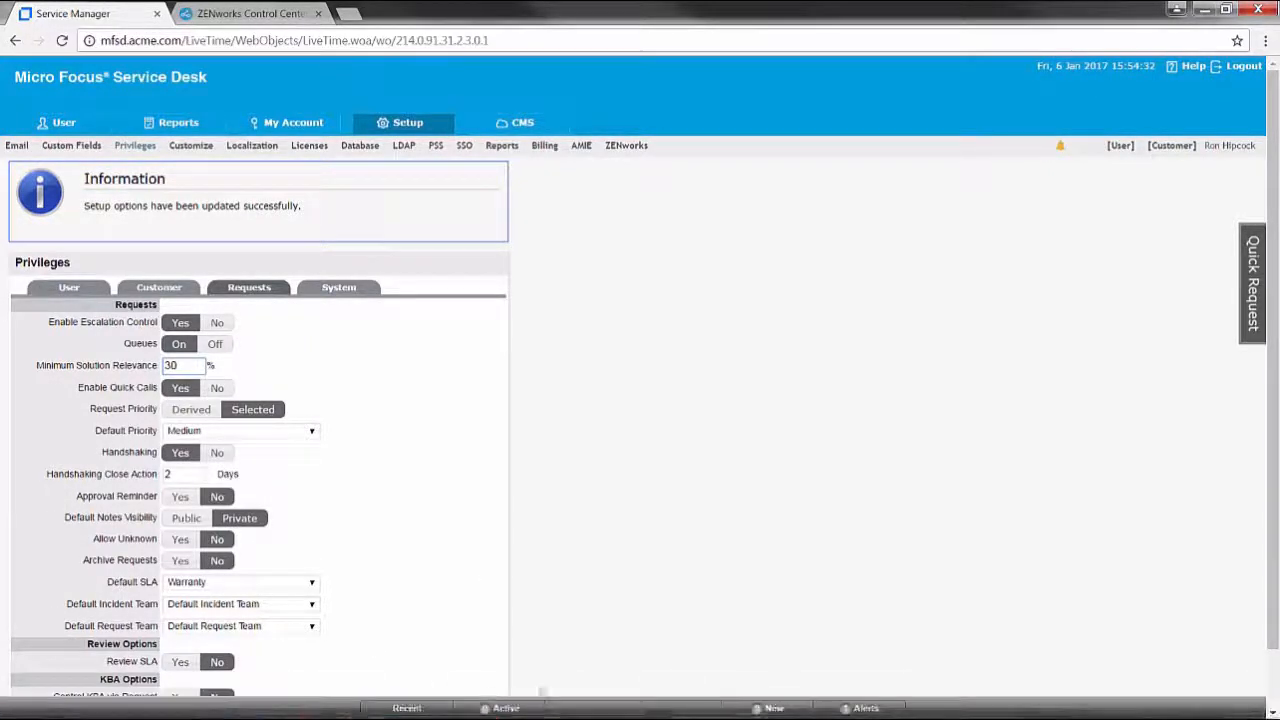
# Launch Thunderbird on the WinLDAP VM, read the Email Server Setup message, then open the sending account's inbox
pyautogui.moveTo(580, 705)
pyautogui.click(515, 622)
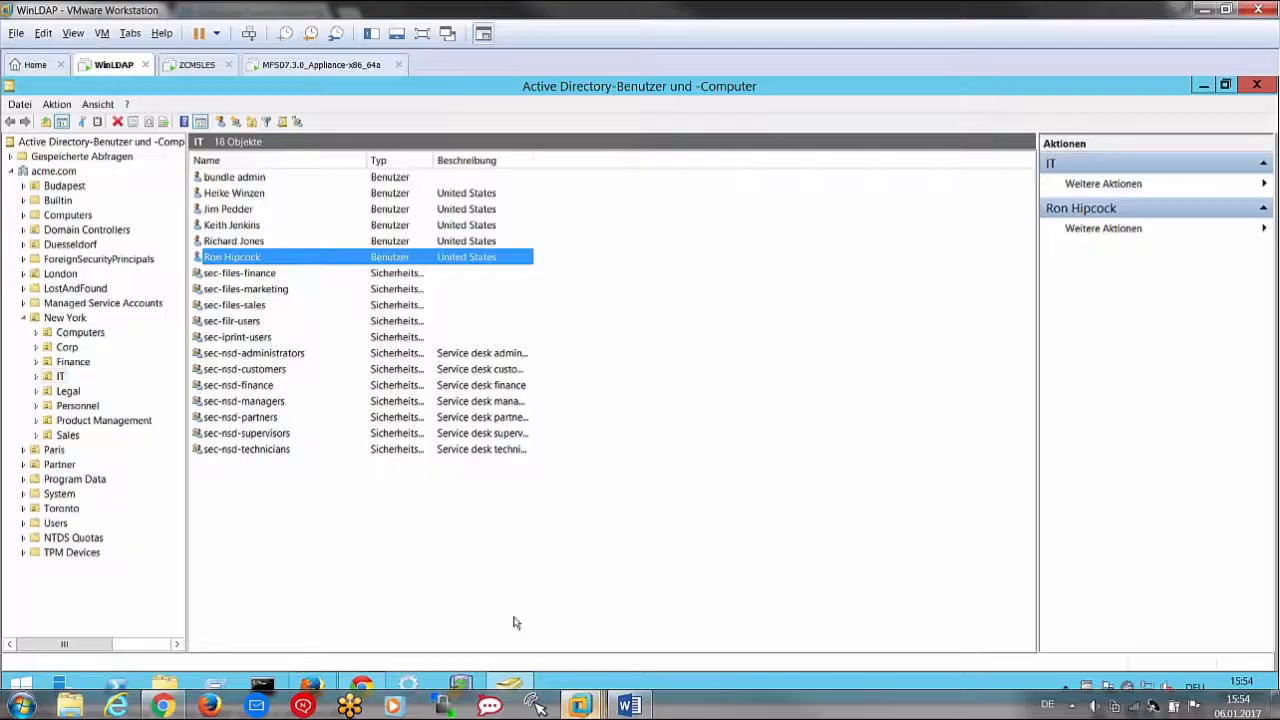
pyautogui.click(1201, 87)
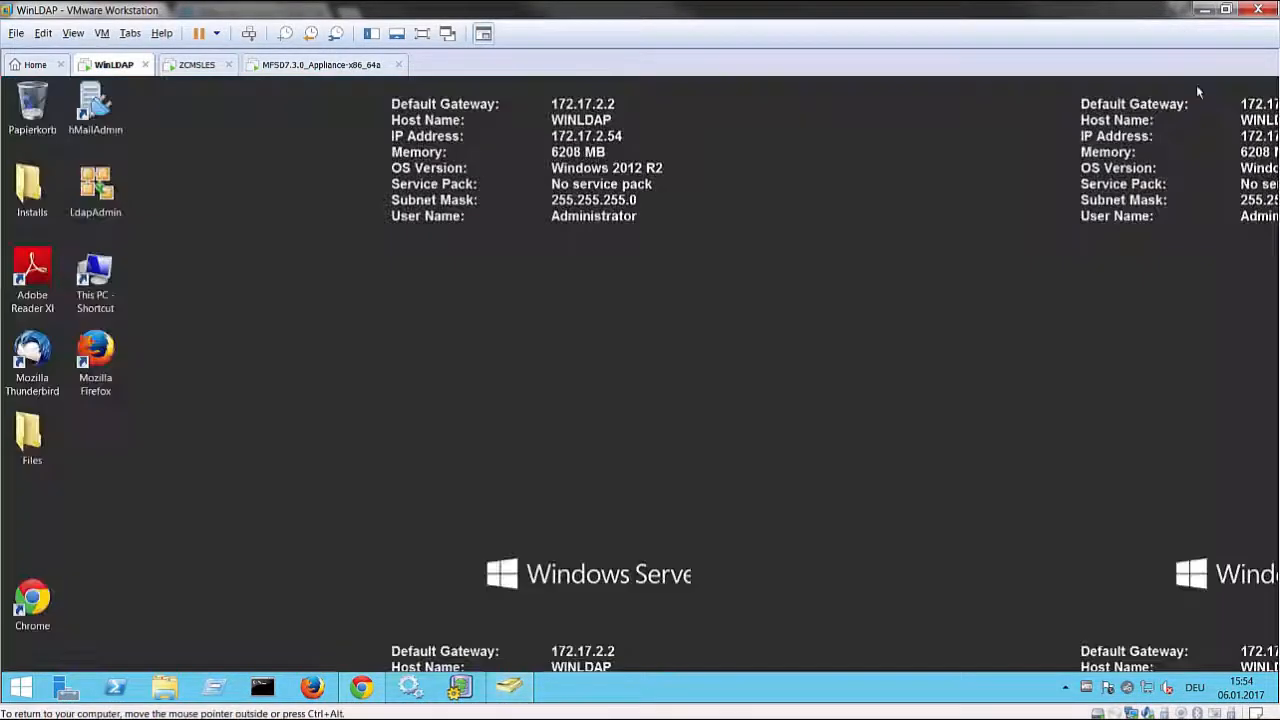
pyautogui.doubleClick(32, 365)
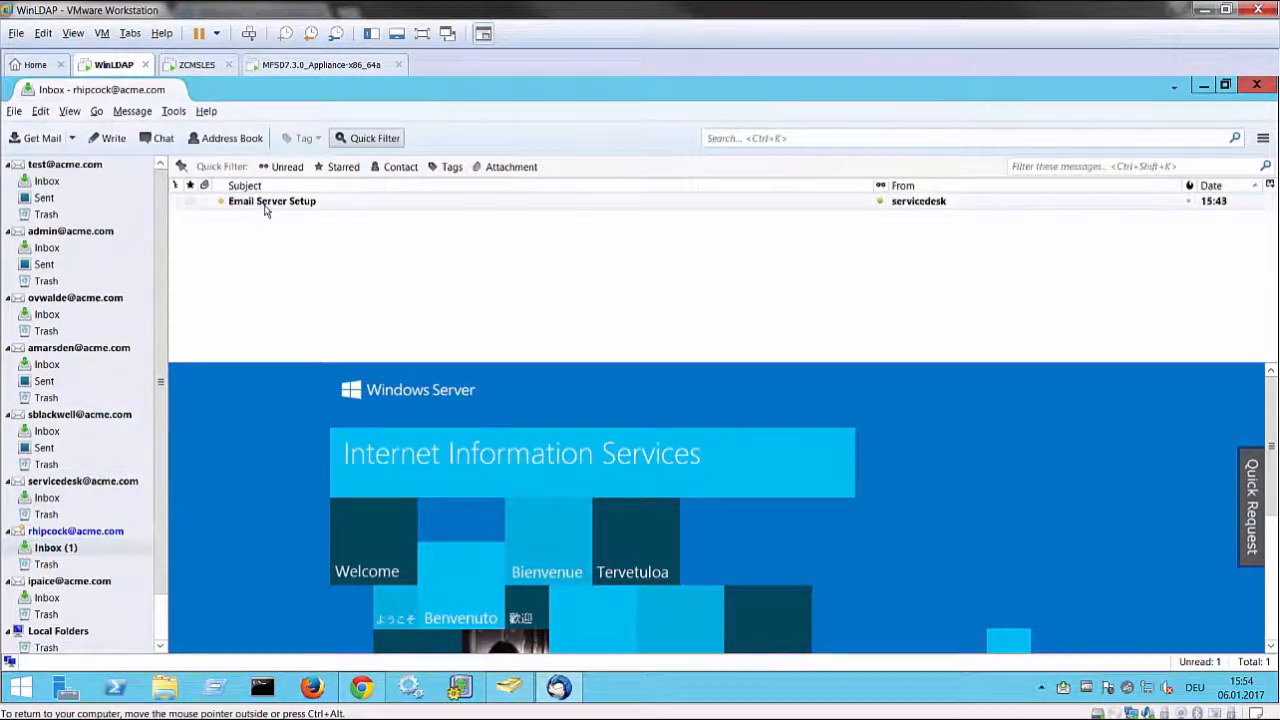
pyautogui.click(266, 206)
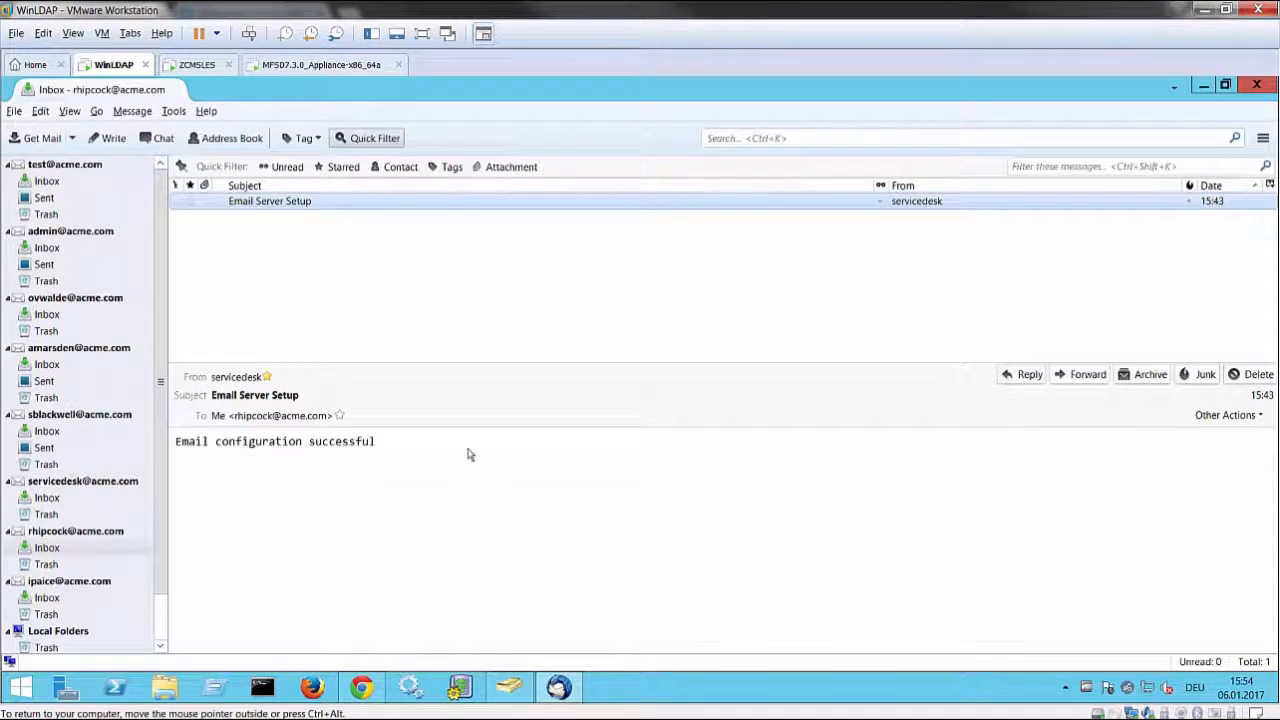
pyautogui.click(45, 365)
# Compose an email to servicedesk with subject 'Test' and body 'TEst'
pyautogui.click(104, 138)
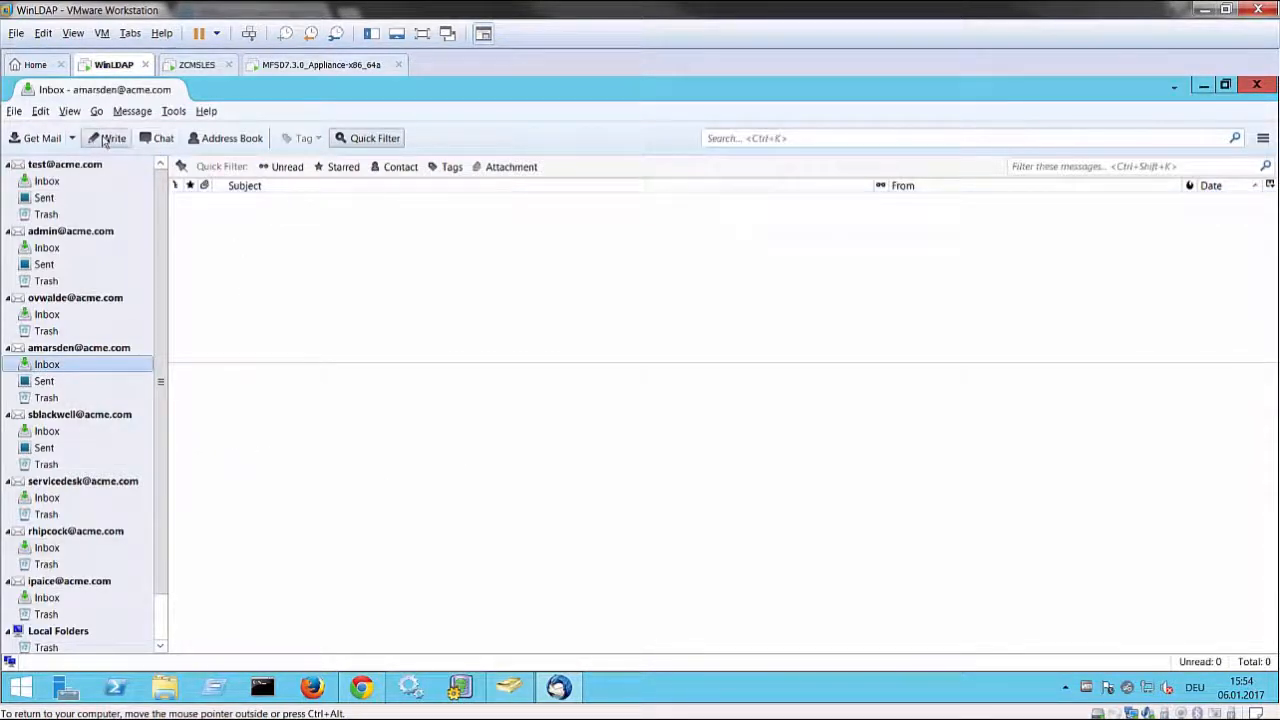
pyautogui.write('ser')
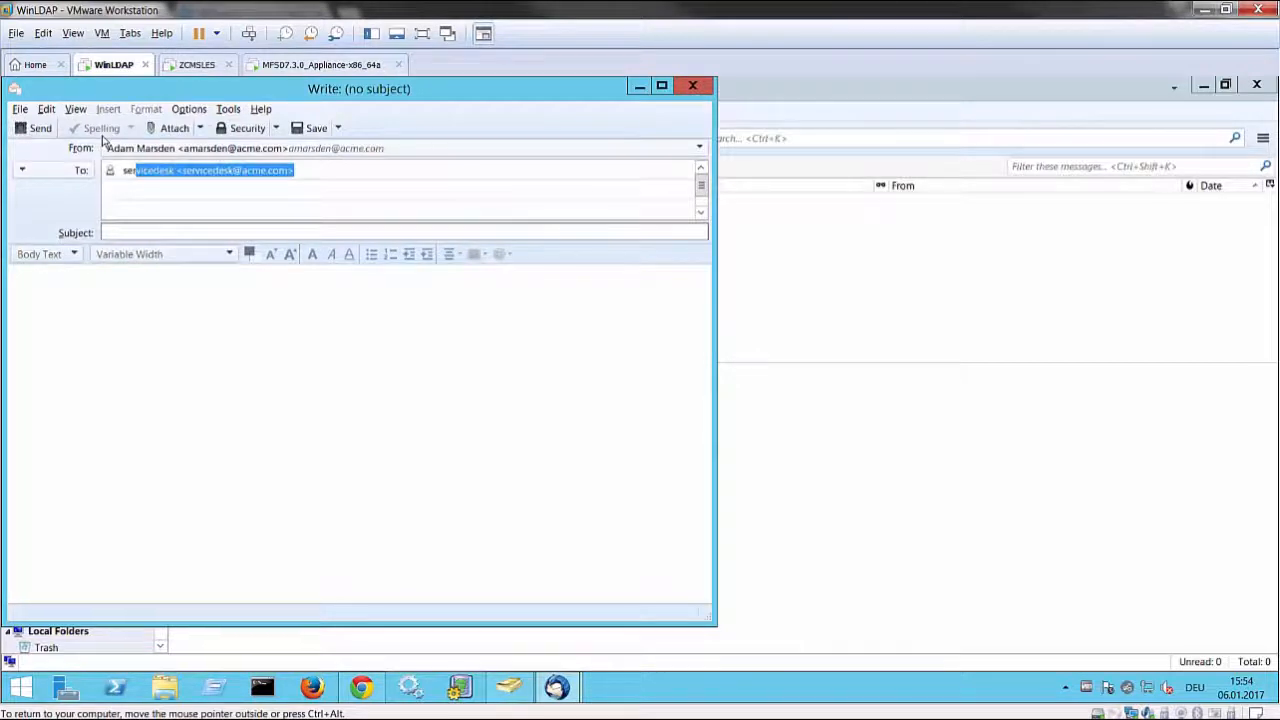
pyautogui.click(191, 233)
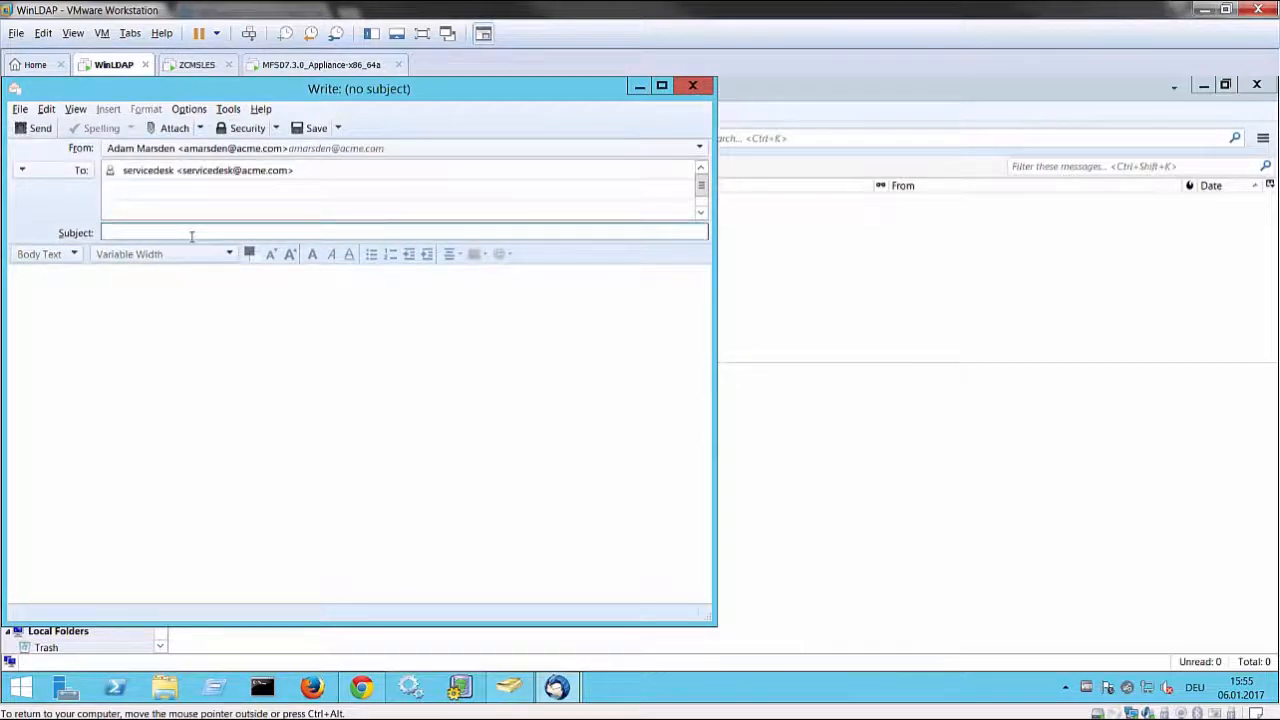
pyautogui.write('Test')
pyautogui.press('Tab')
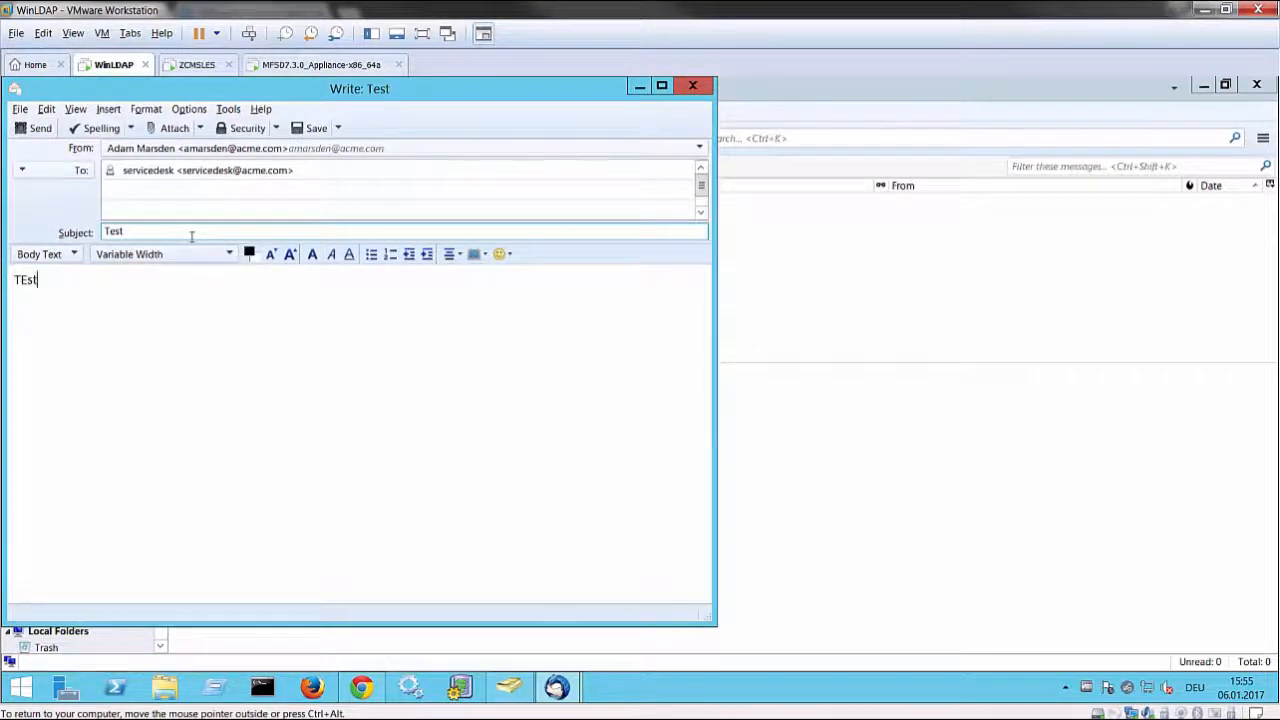
pyautogui.write('TEst')
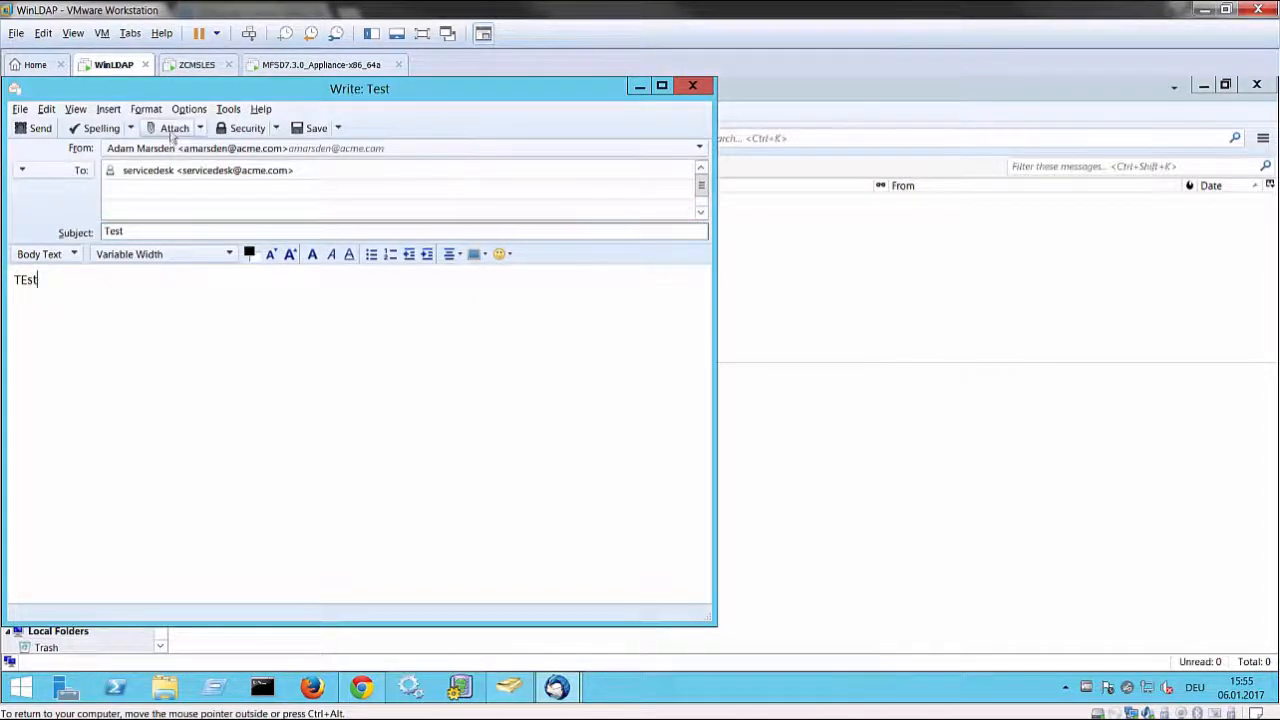
# Attach AccessibleMarshal.dll, send the email, and view it in the servicedesk inbox
pyautogui.click(170, 128)
pyautogui.click(225, 345)
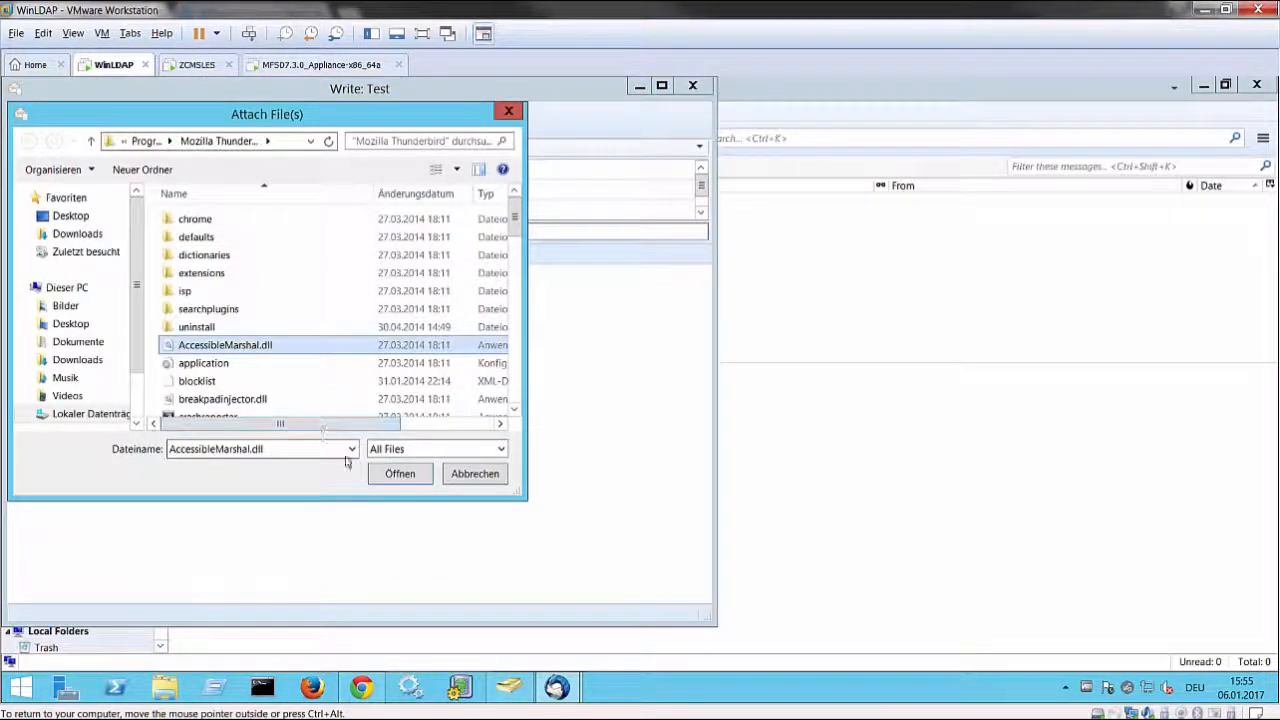
pyautogui.click(399, 474)
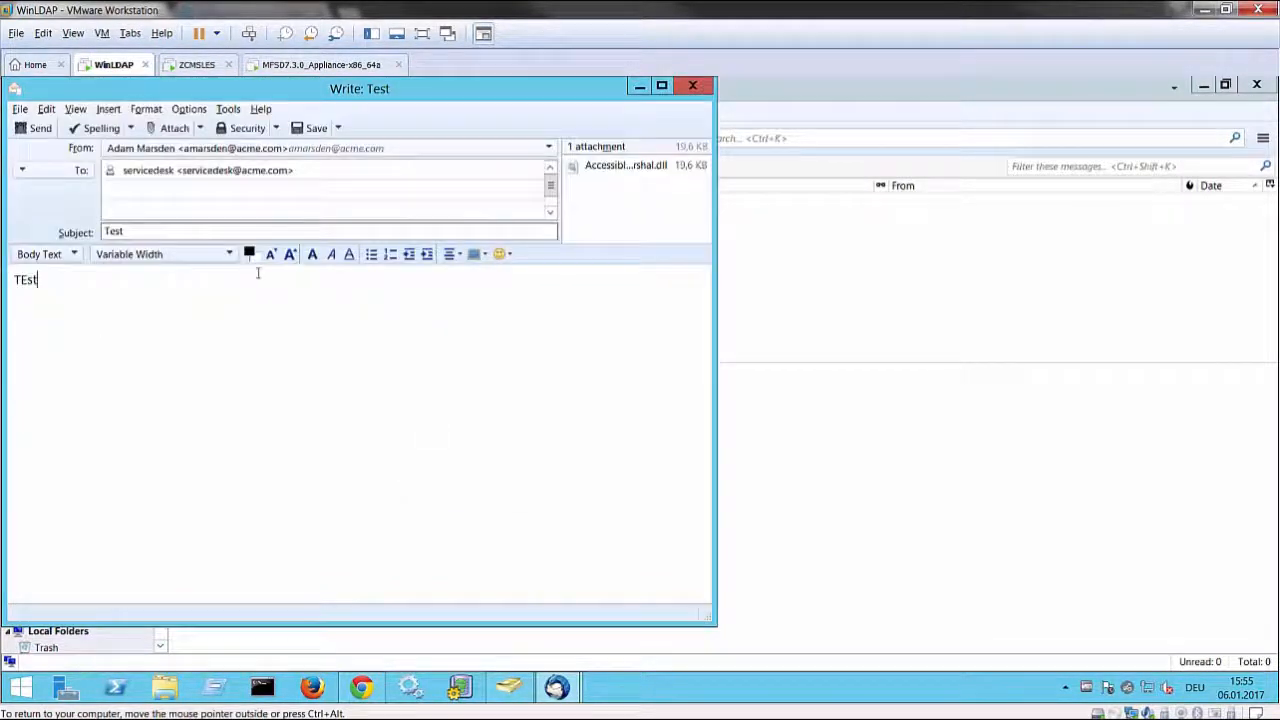
pyautogui.click(34, 128)
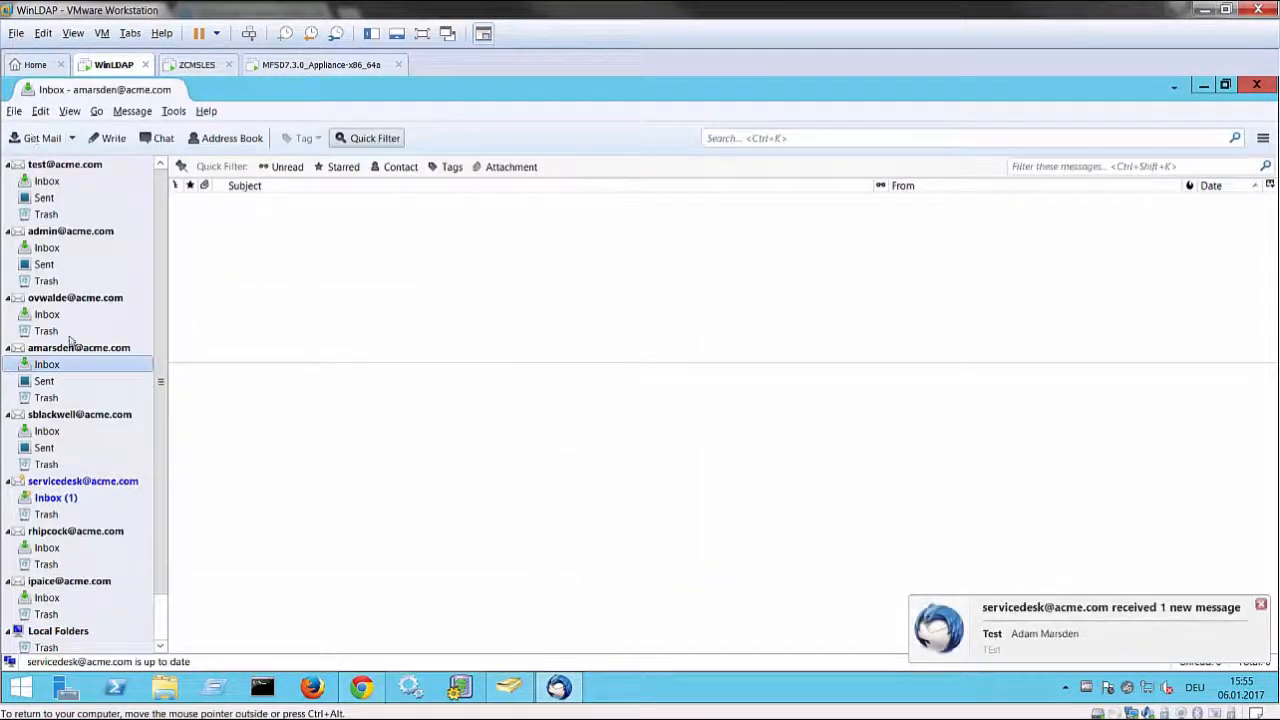
pyautogui.click(50, 499)
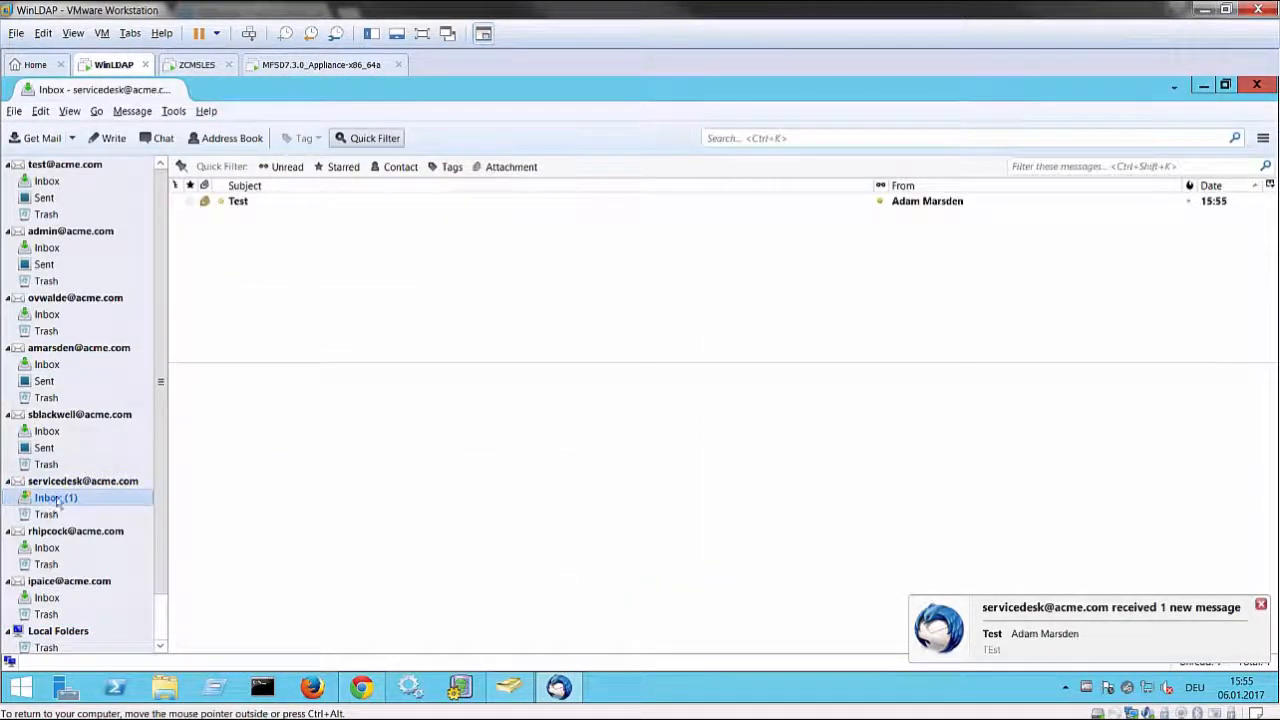
pyautogui.click(247, 206)
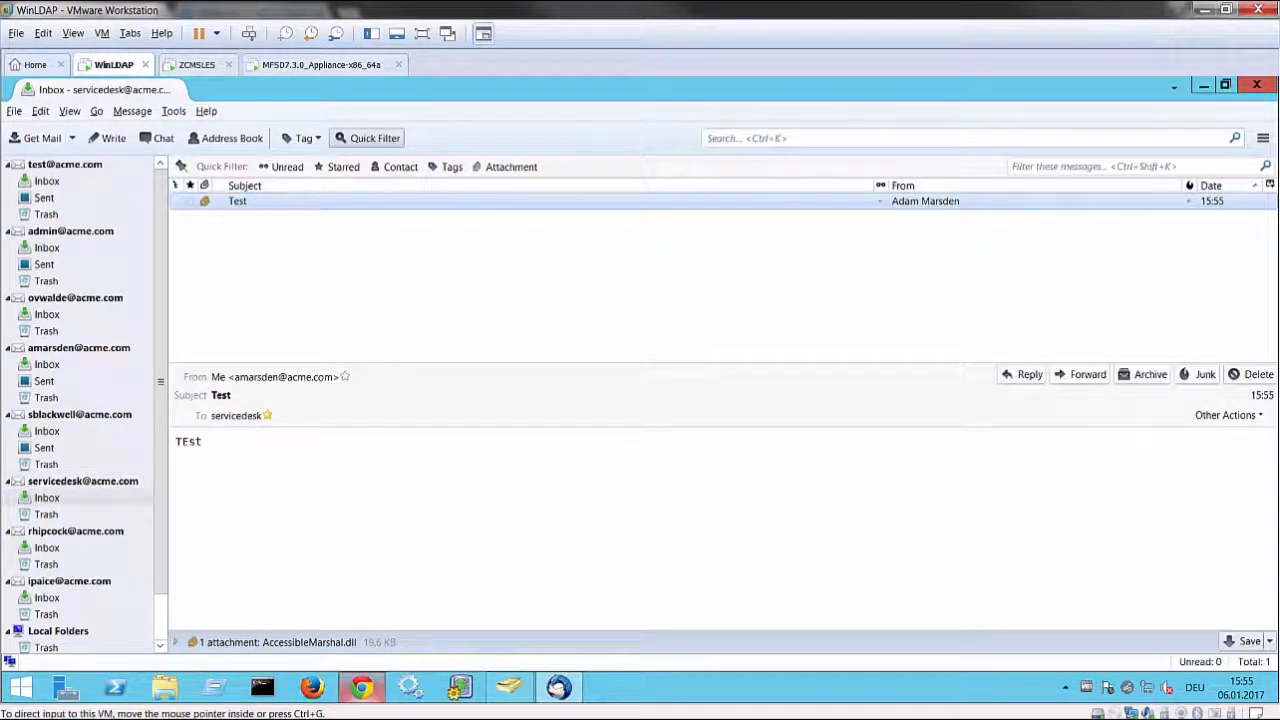
# Back in Service Desk, open the Setup > Email log showing the Test mail
pyautogui.click(165, 710)
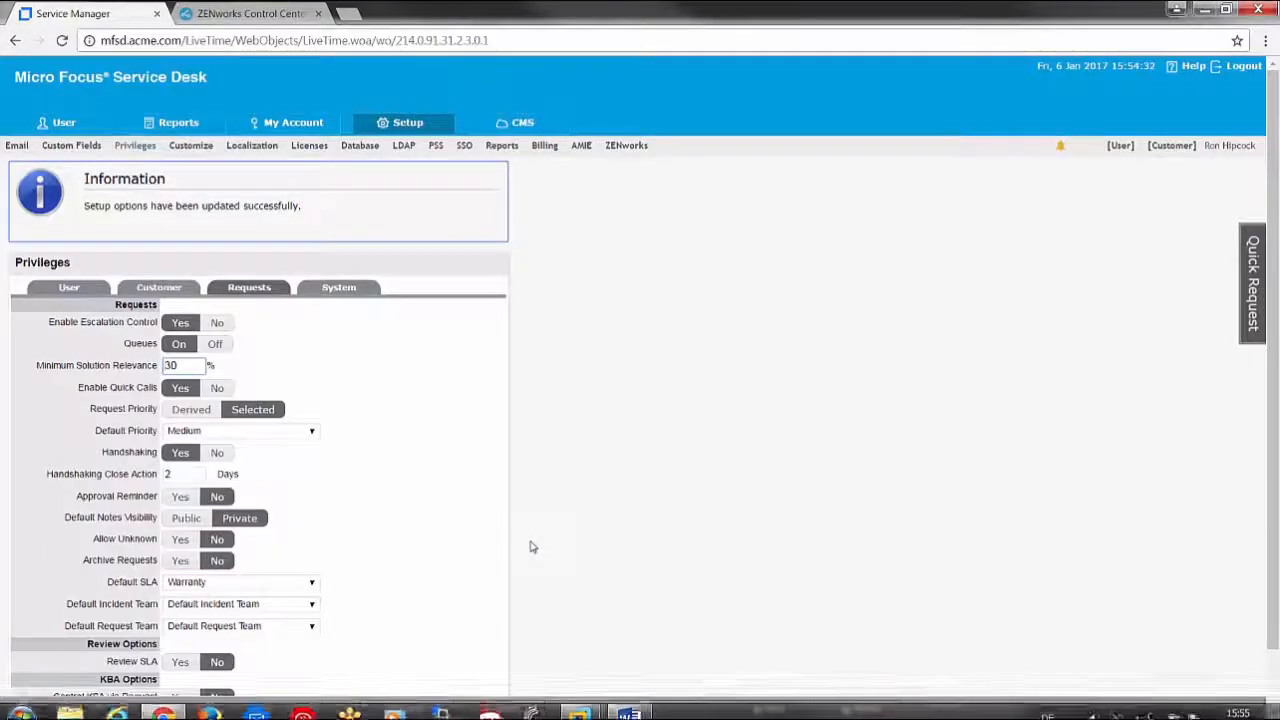
pyautogui.click(404, 124)
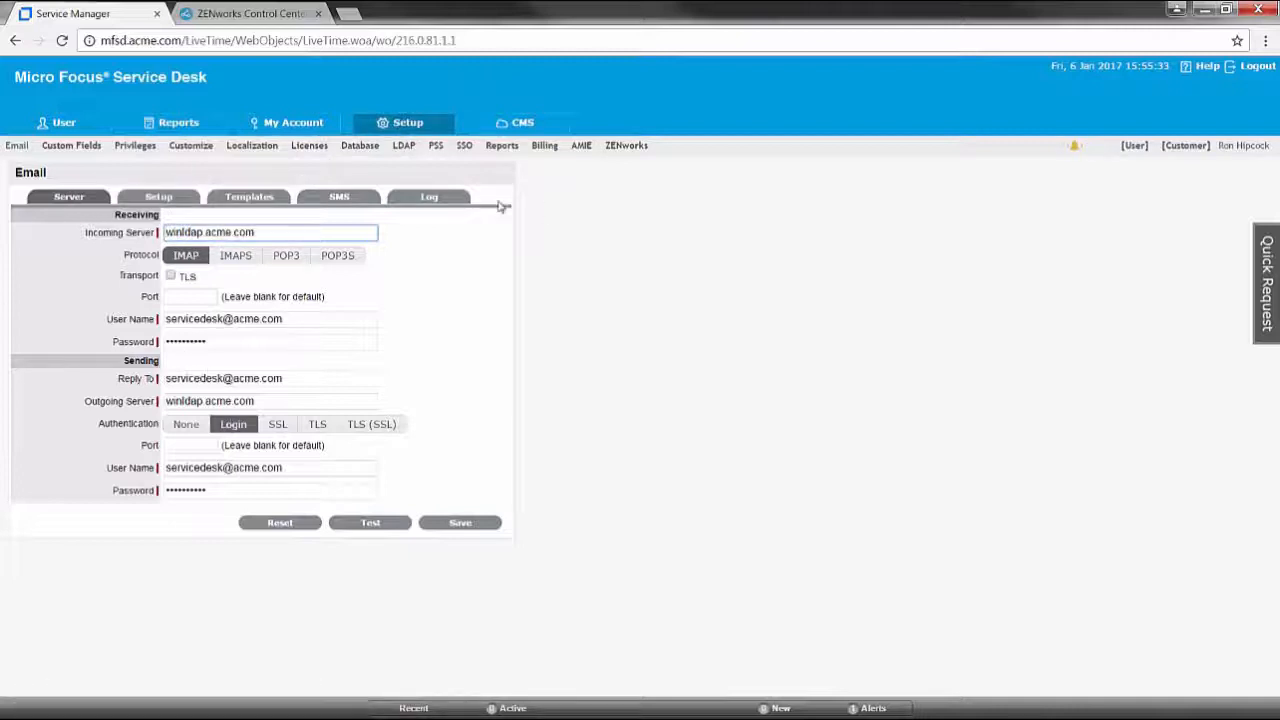
pyautogui.click(446, 201)
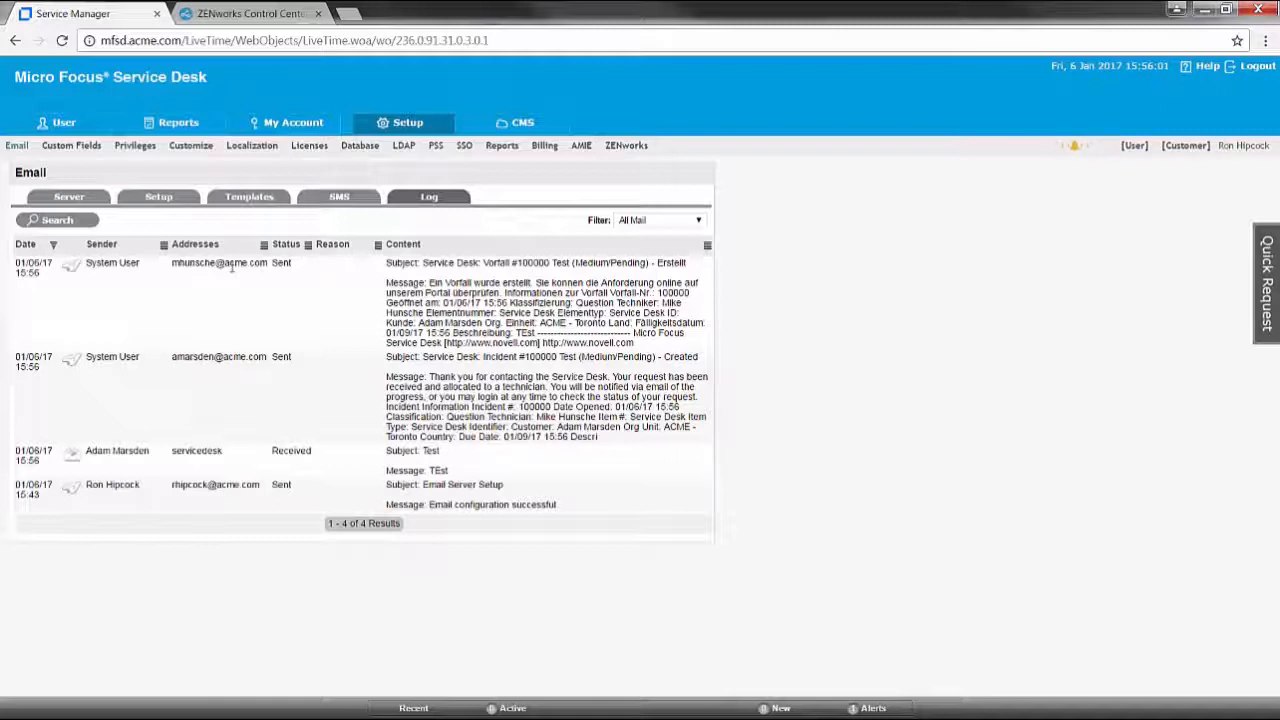
# Switch to the User view and list Operations > Incidents, showing incident 100000
pyautogui.click(1136, 147)
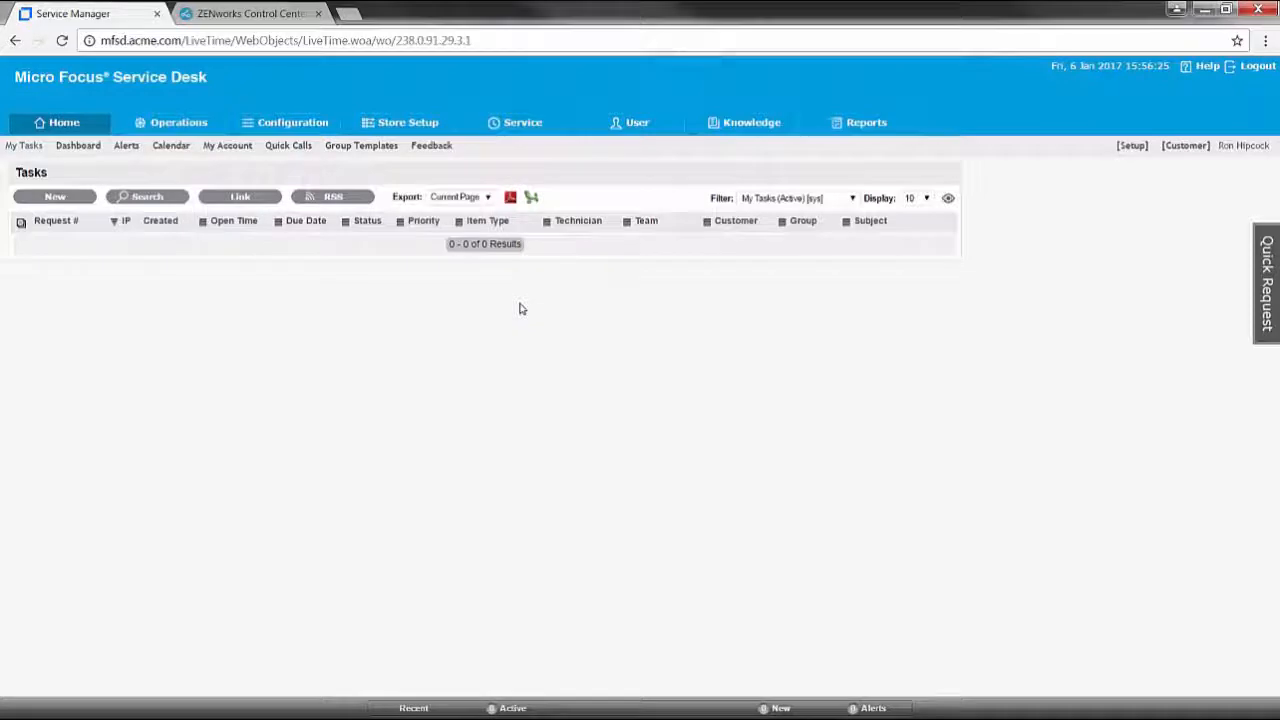
pyautogui.click(175, 126)
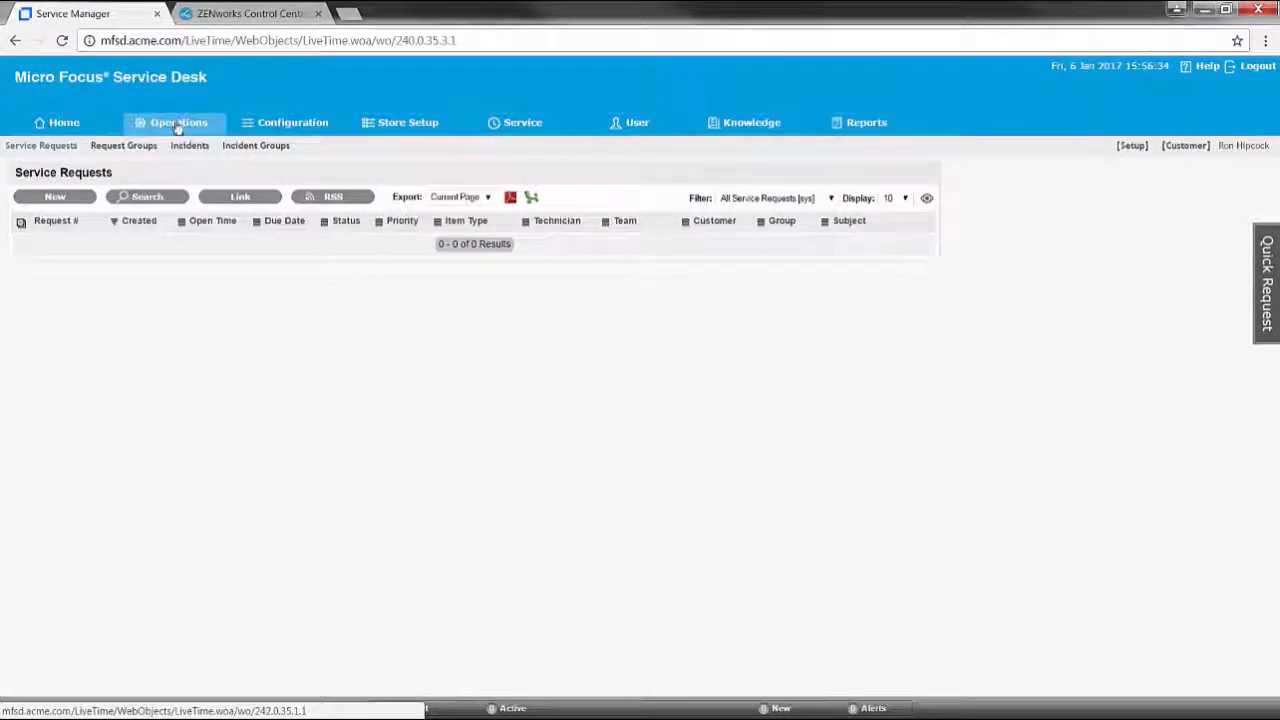
pyautogui.click(190, 146)
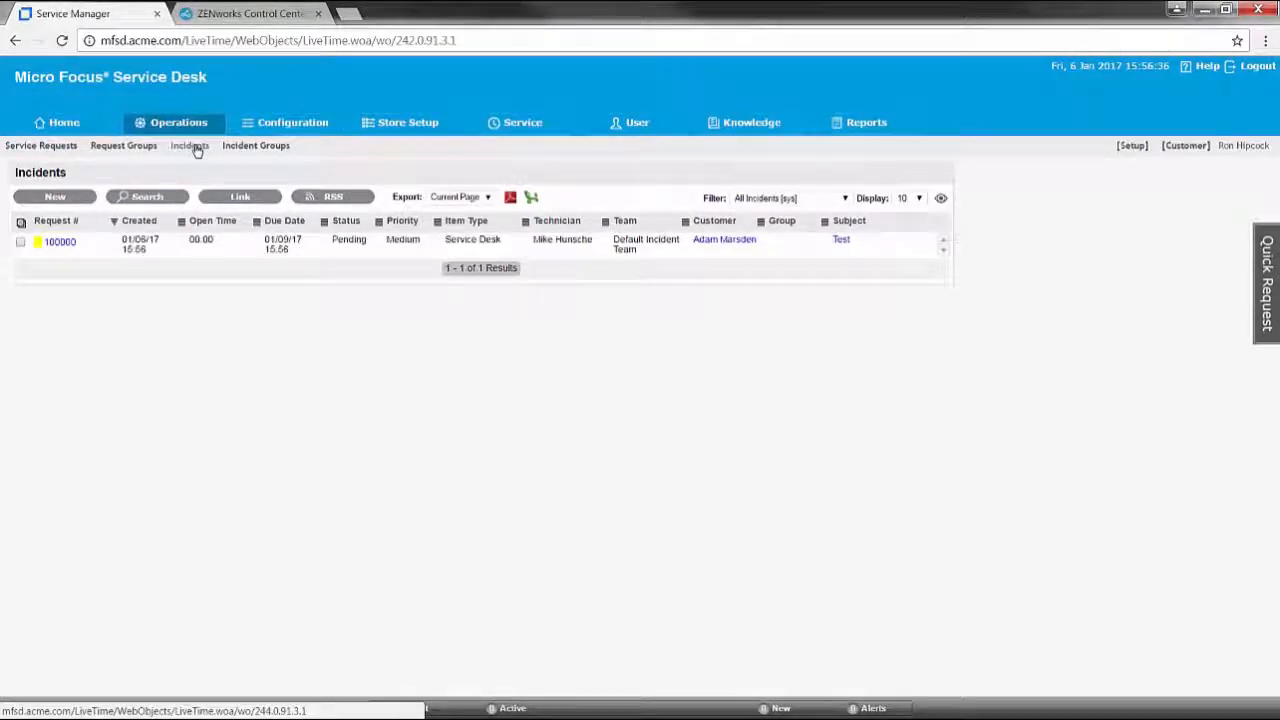
# Open incident 100000, verify AccessibleMarshal.dll under Attachments [1], and return to its Summary
pyautogui.click(60, 243)
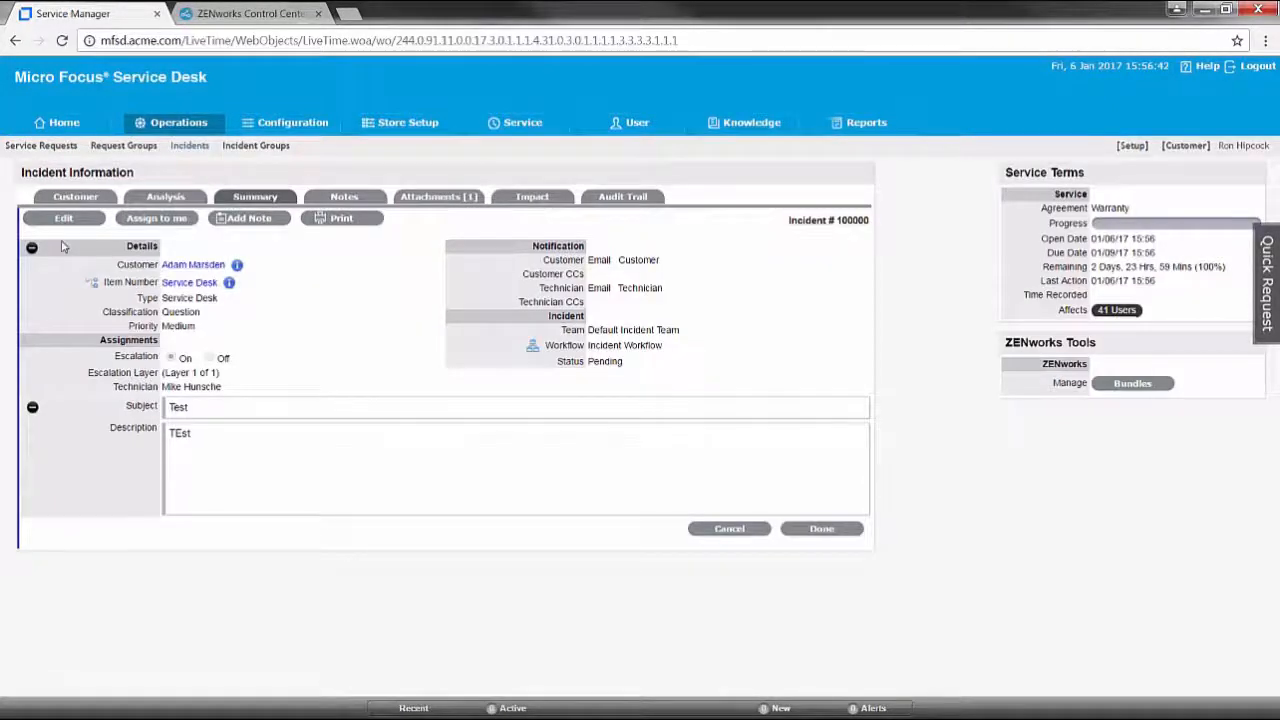
pyautogui.moveTo(236, 266)
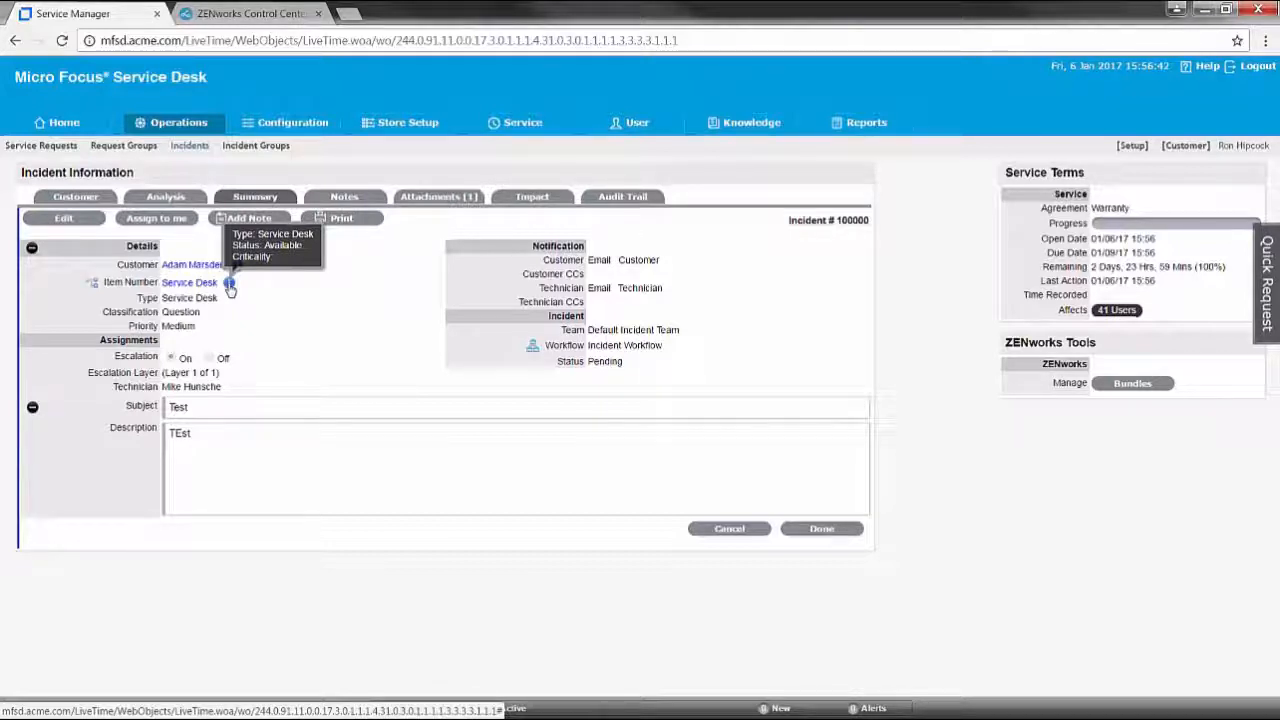
pyautogui.click(449, 197)
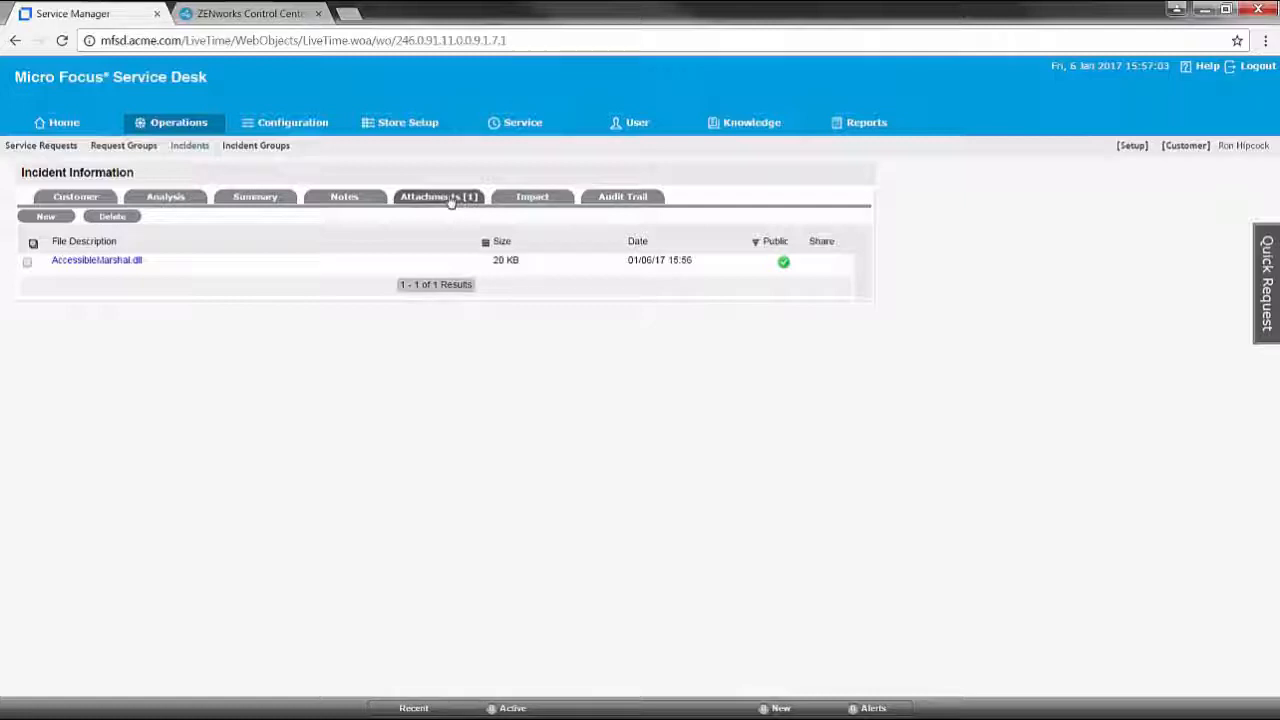
pyautogui.click(256, 204)
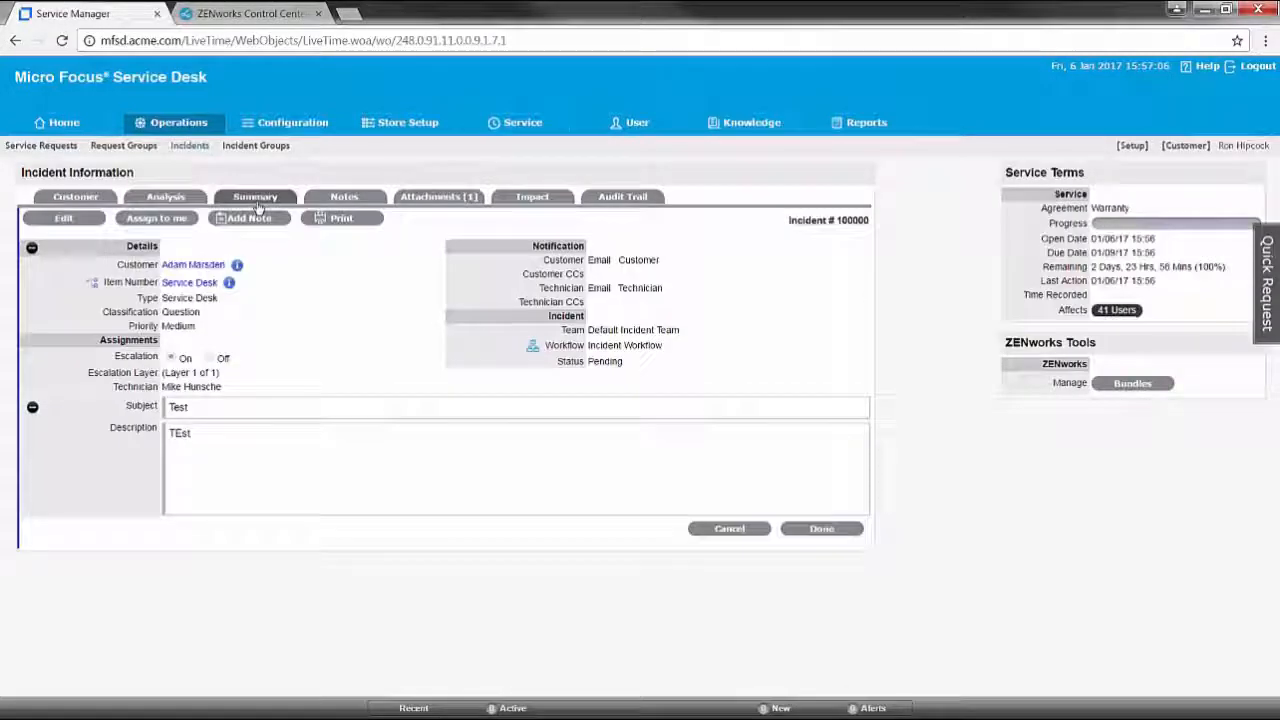